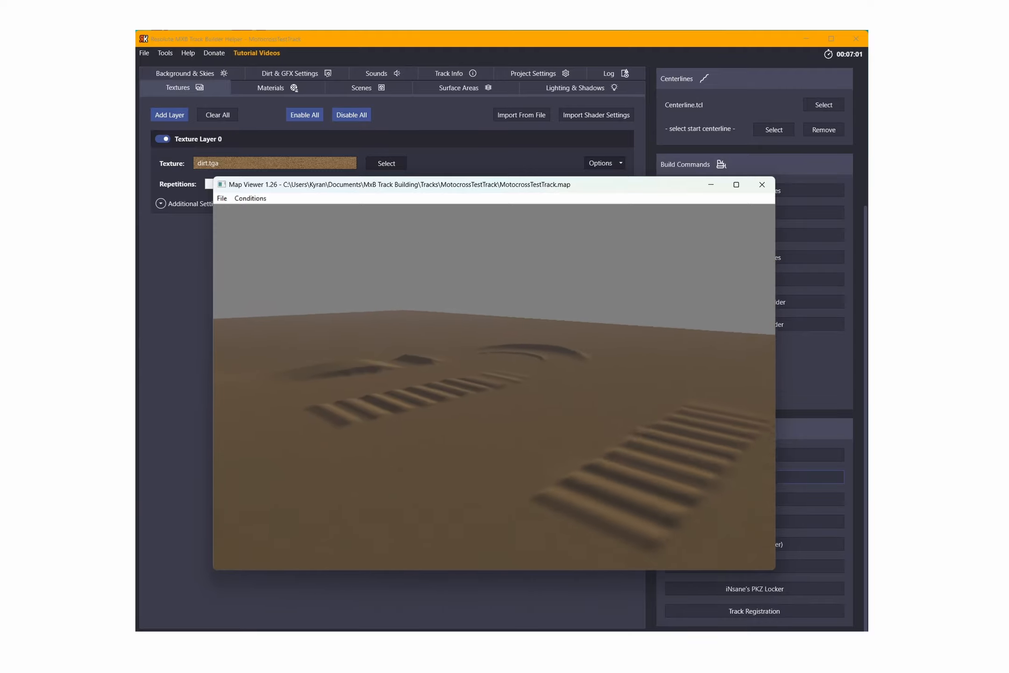
key("w")
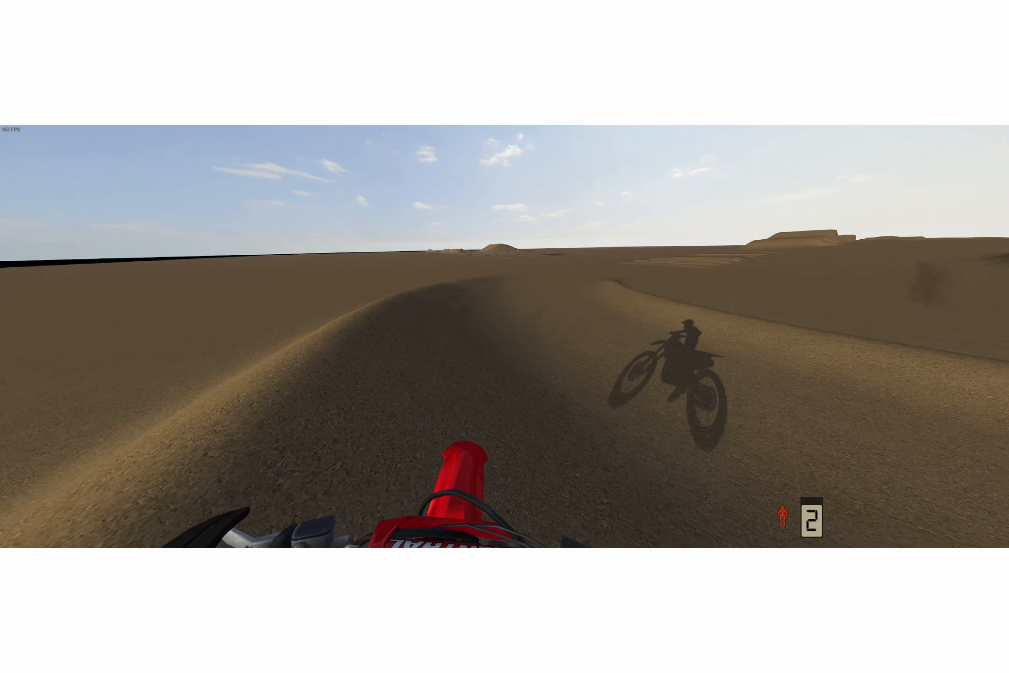
Switch Unreal Editor to Landscape mode and load Test.png as the heightmap for a new landscape imported from file.
left_click(93, 105)
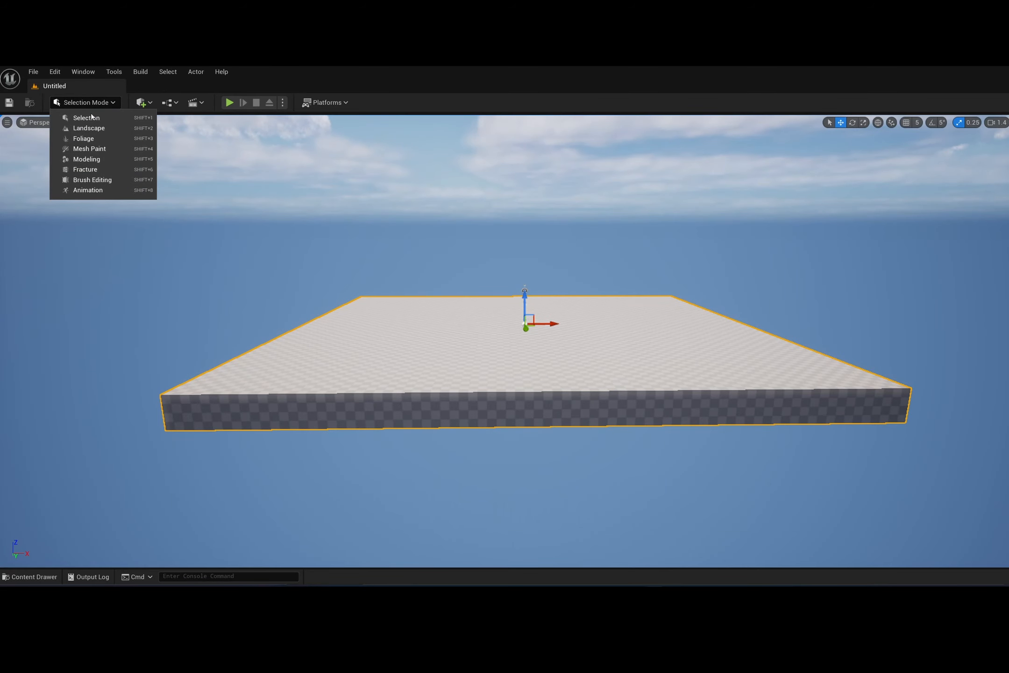
left_click(90, 129)
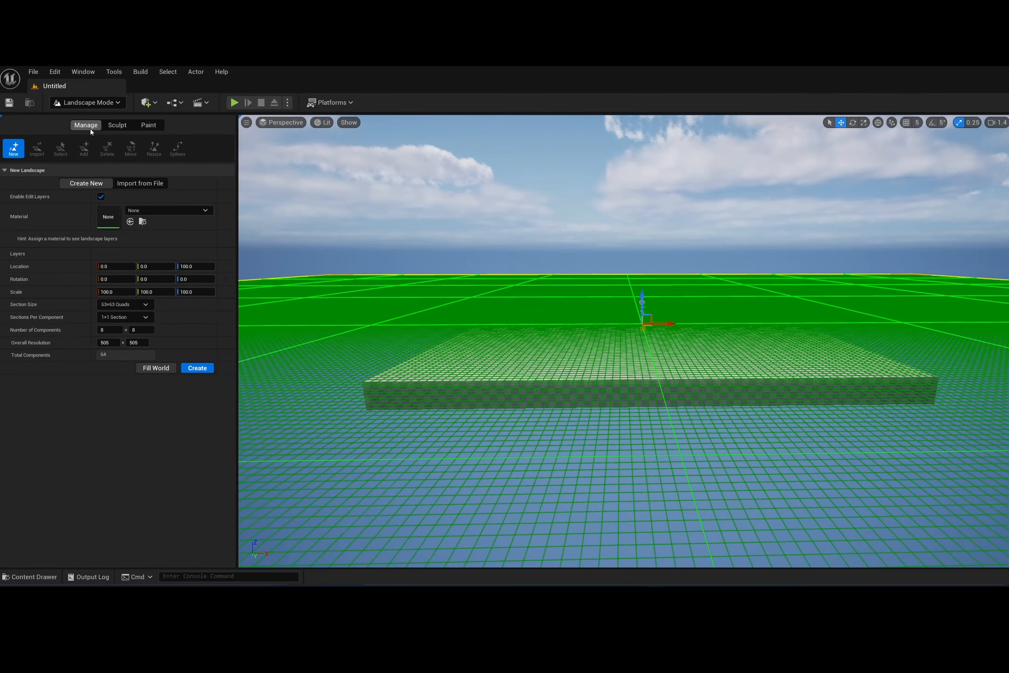
left_click(153, 185)
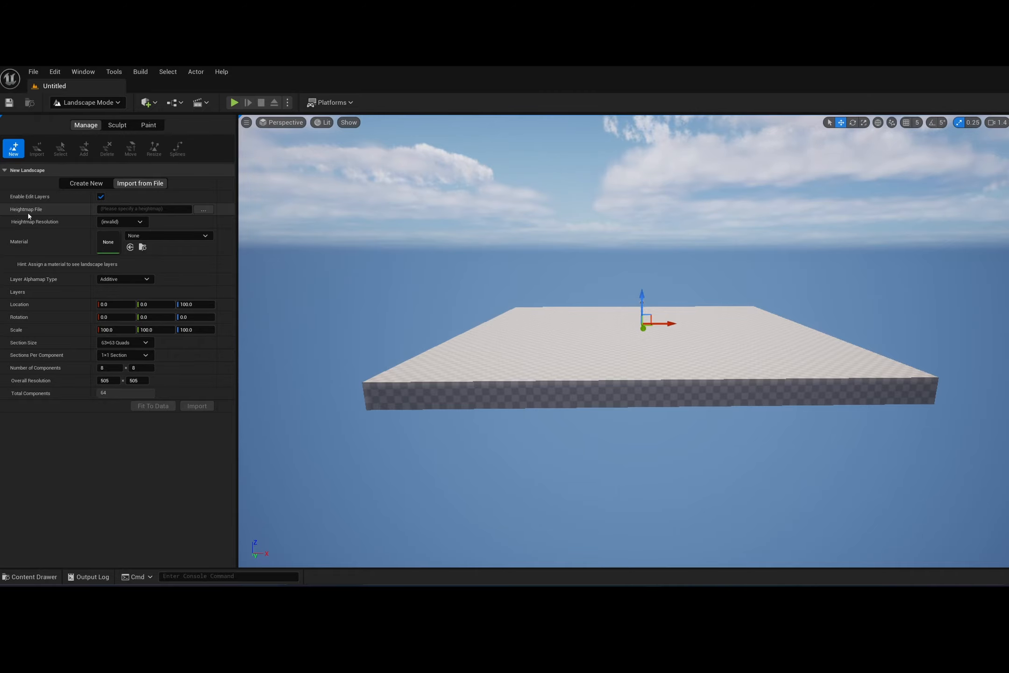
left_click(206, 209)
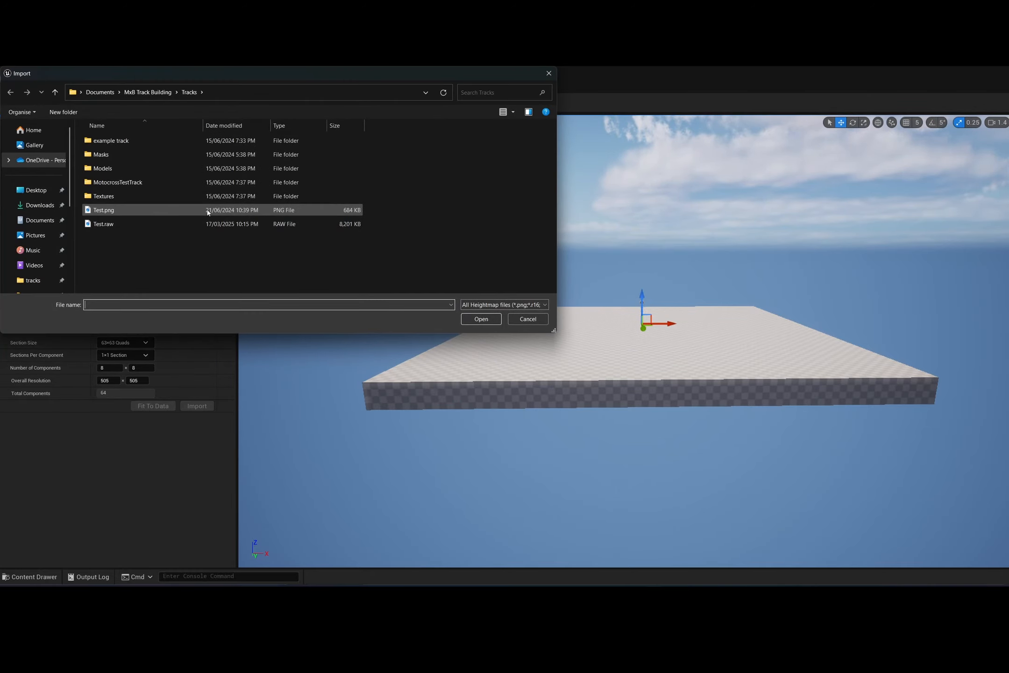
double_click(110, 212)
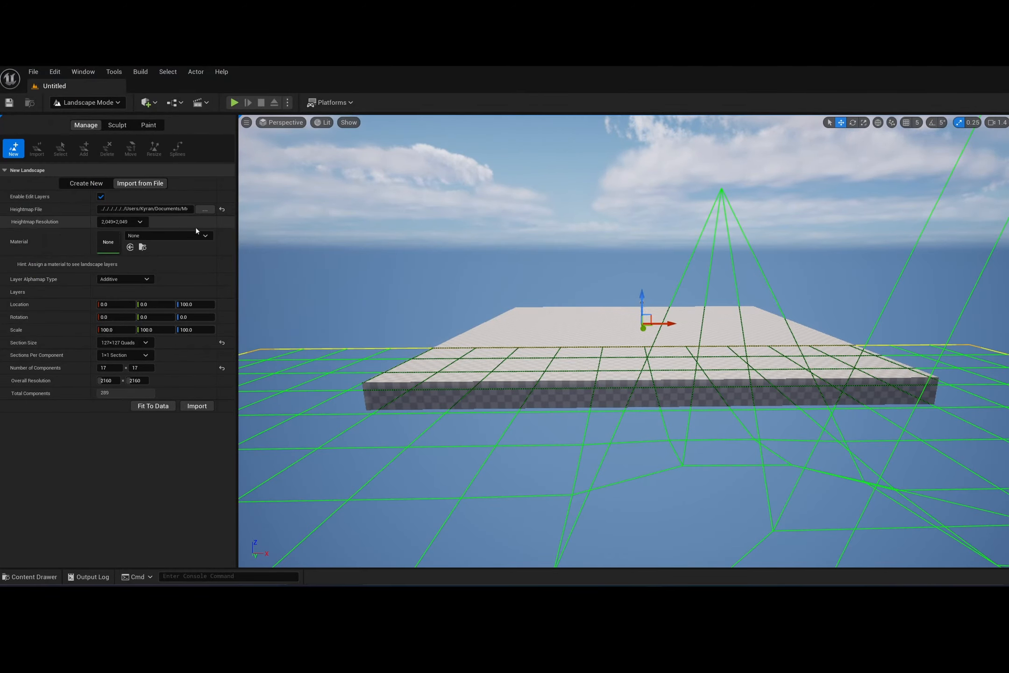
Set the new landscape's X and Y scale to 21.
right_click_drag(516, 302, 887, 344)
key("s")
scroll(970, 322, "up", 5)
key("w")
scroll(946, 322, "up", 6)
key("s")
left_click(118, 329)
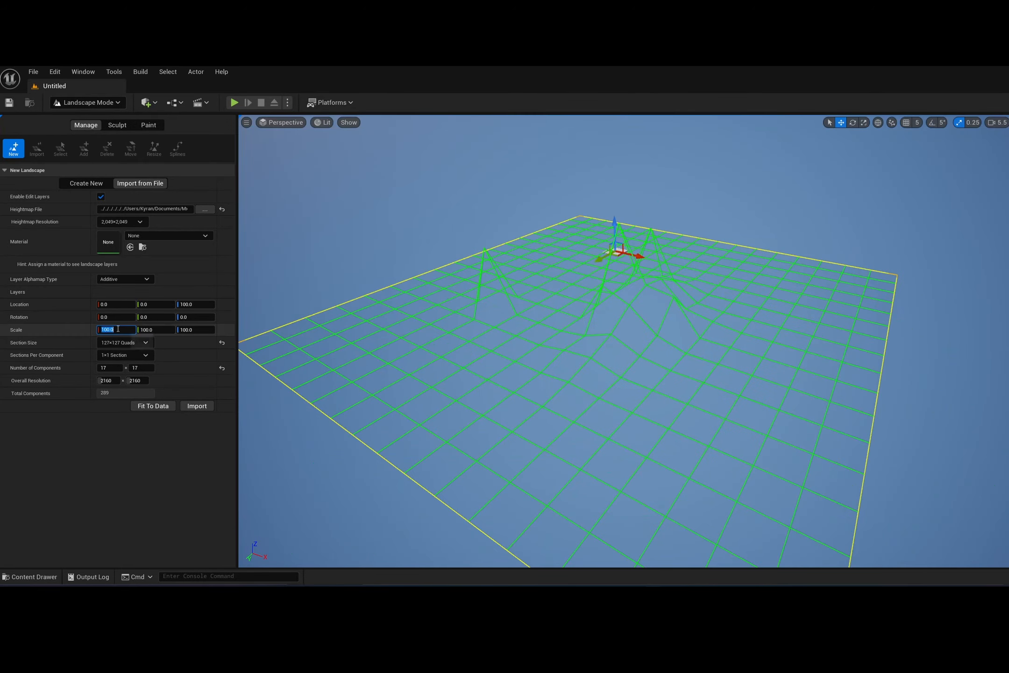
type("21")
left_click(154, 331)
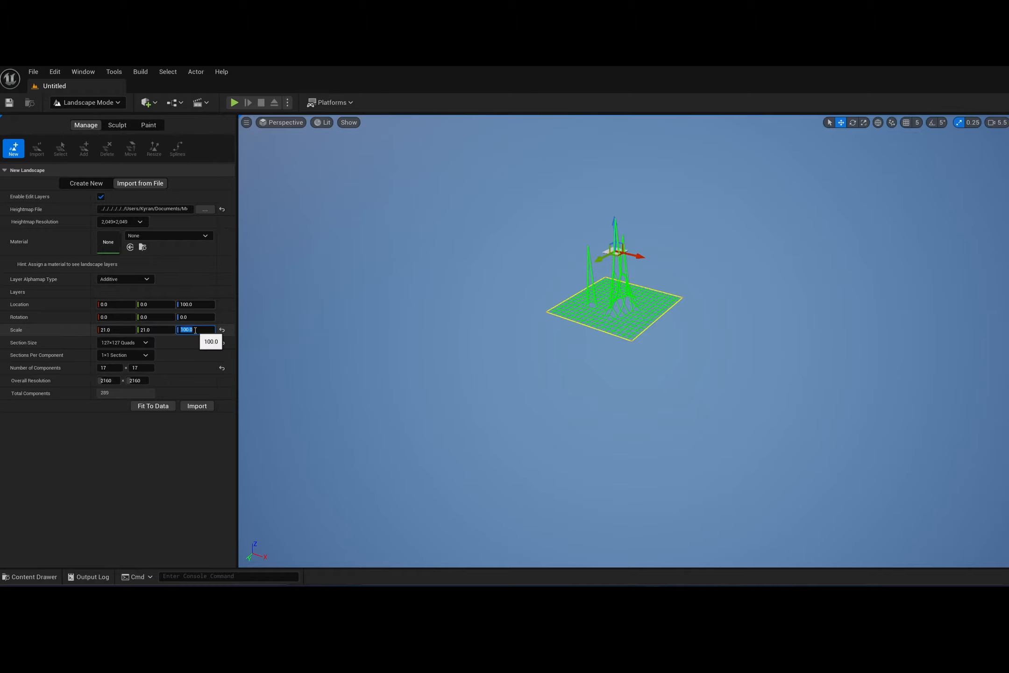
Search the project assets for "pawn" and place OffroadCar_Pawn on the landscape in front of the small jump.
key("w")
right_click_drag(509, 266, 516, 207)
scroll(514, 238, "up", 3)
key("a")
key("d")
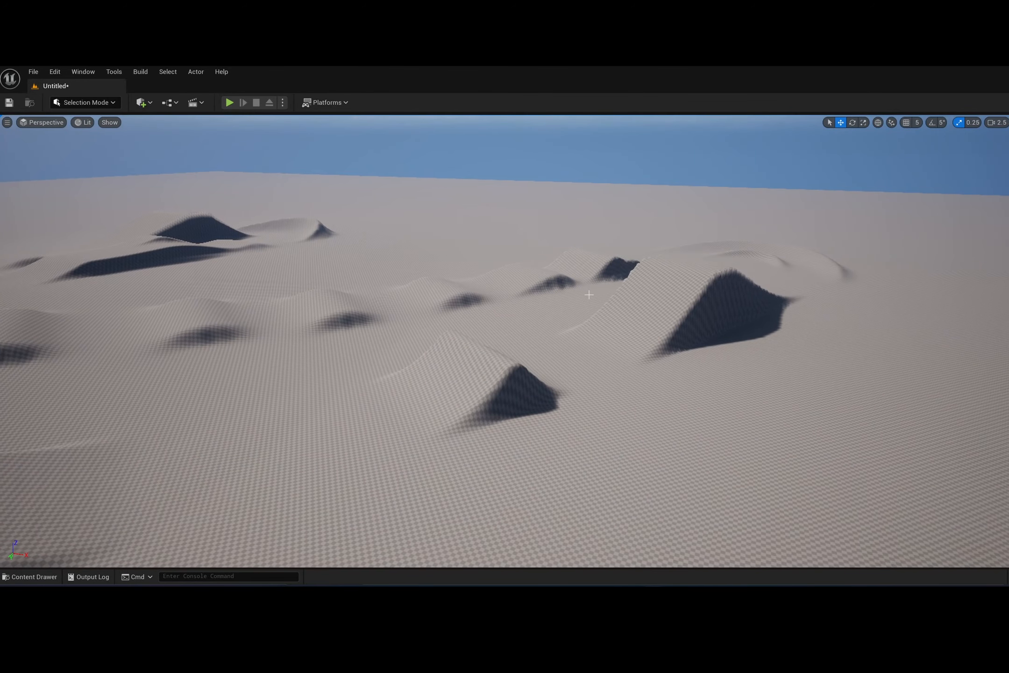
key("ctrl+space")
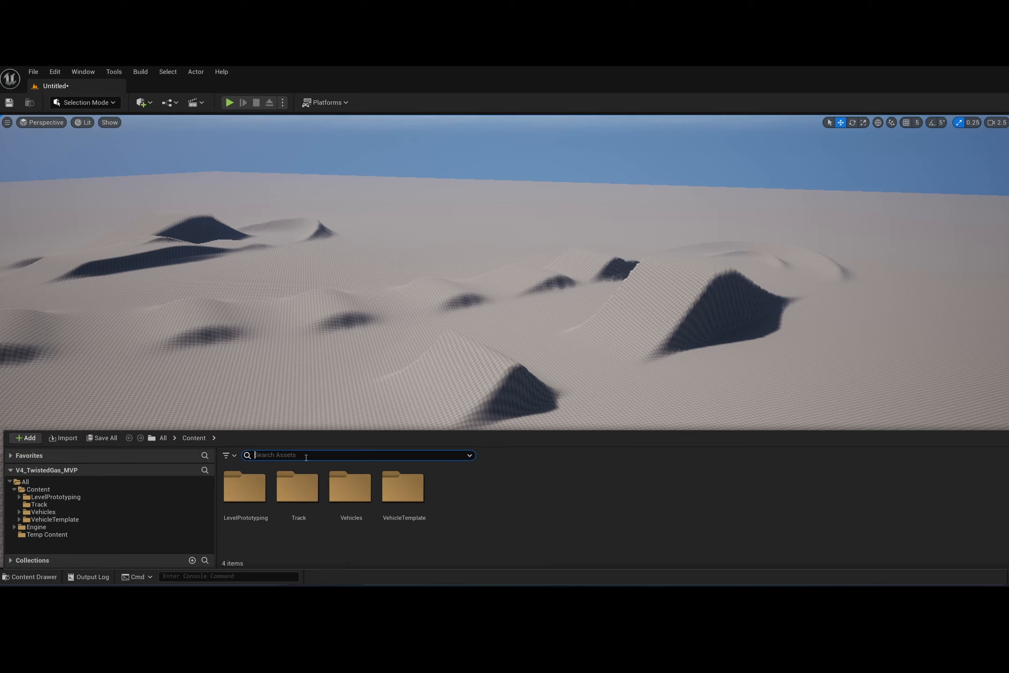
type("pawbn")
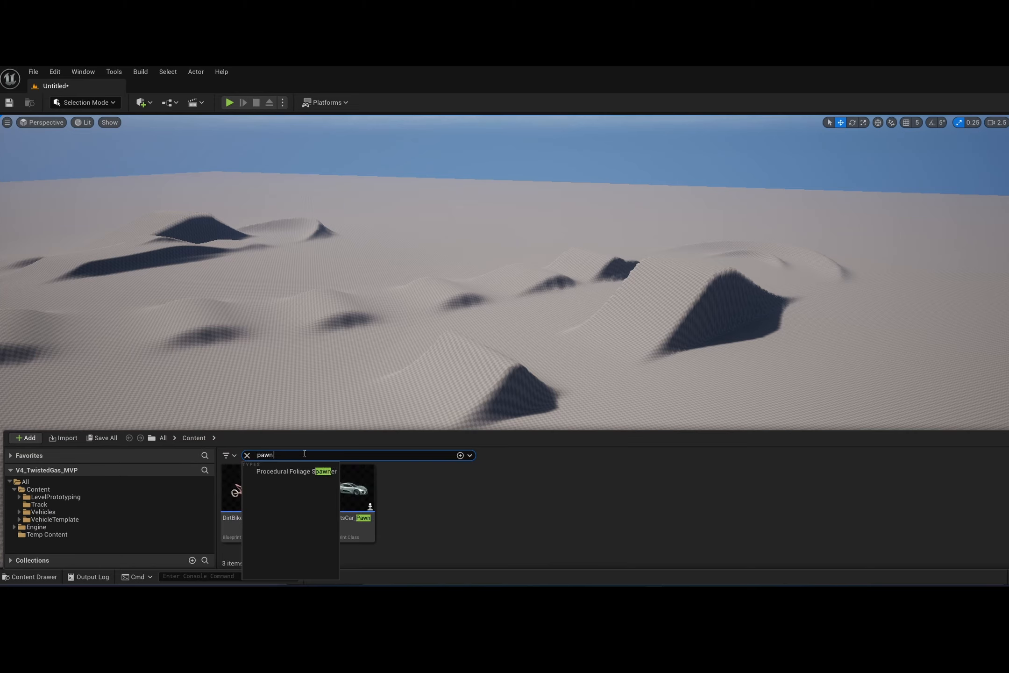
left_click(405, 505)
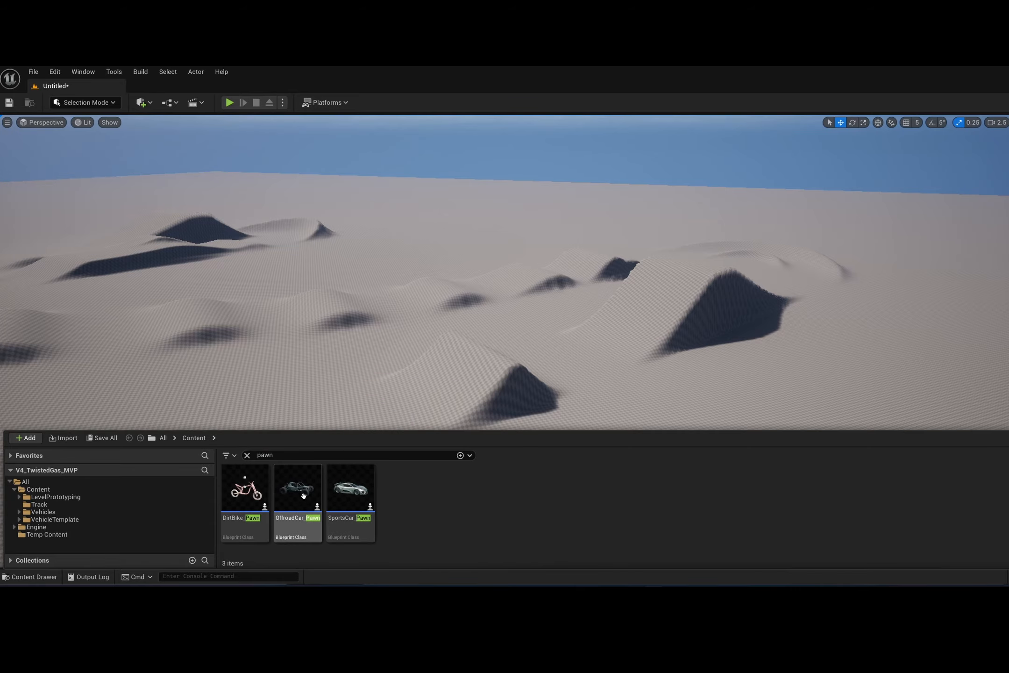
left_click_drag(599, 401, 456, 418)
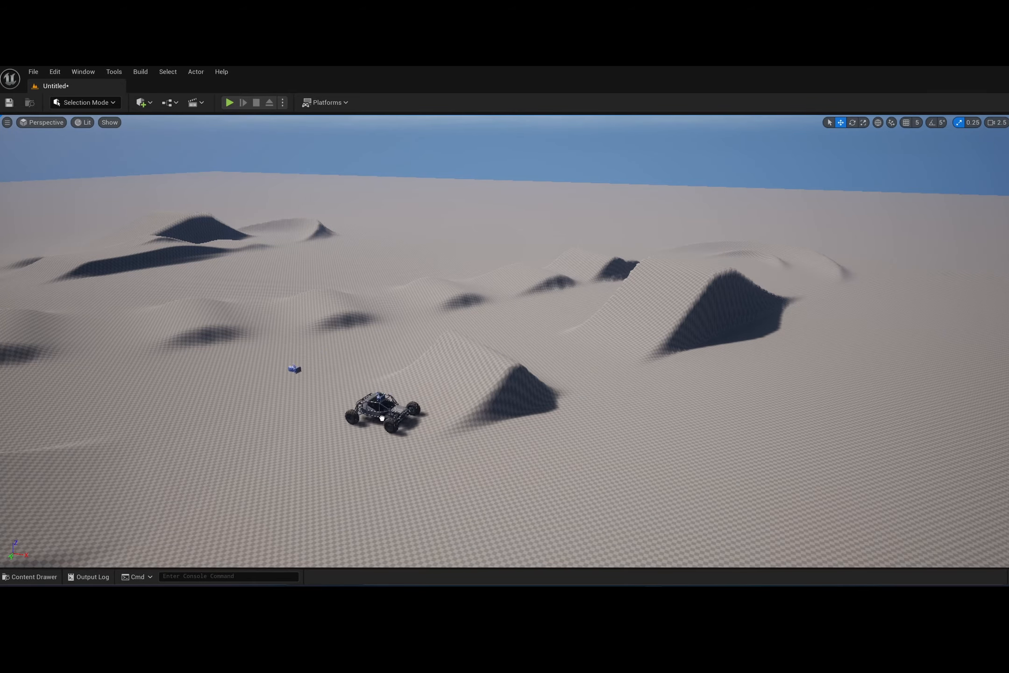
left_click_drag(380, 415, 381, 416)
right_click_drag(381, 415, 401, 377)
scroll(398, 379, "down", 2)
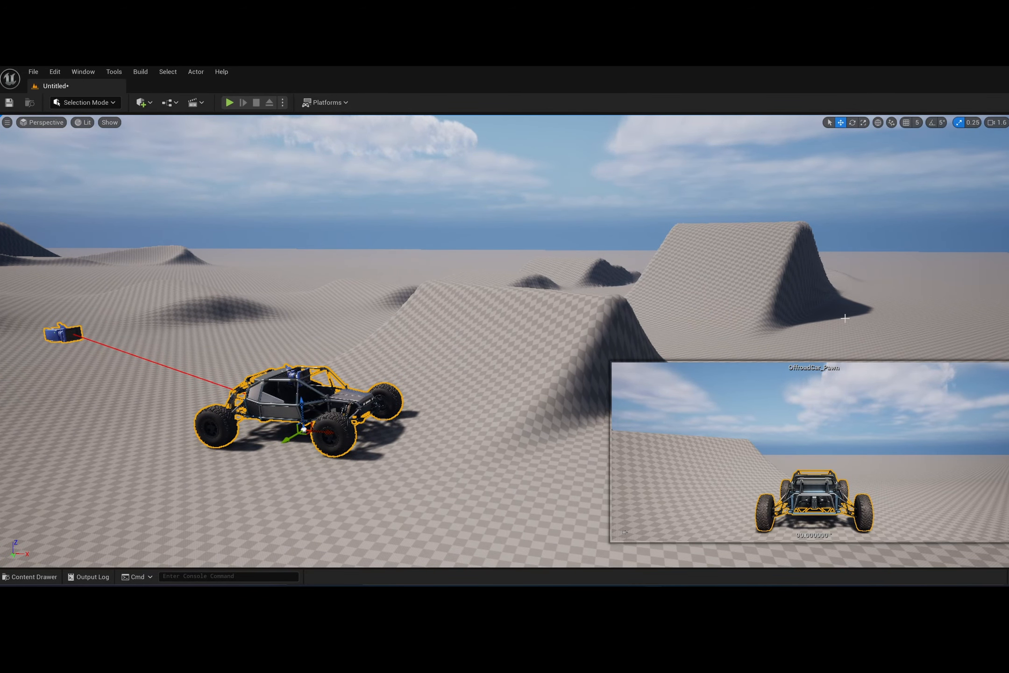
left_click(845, 318)
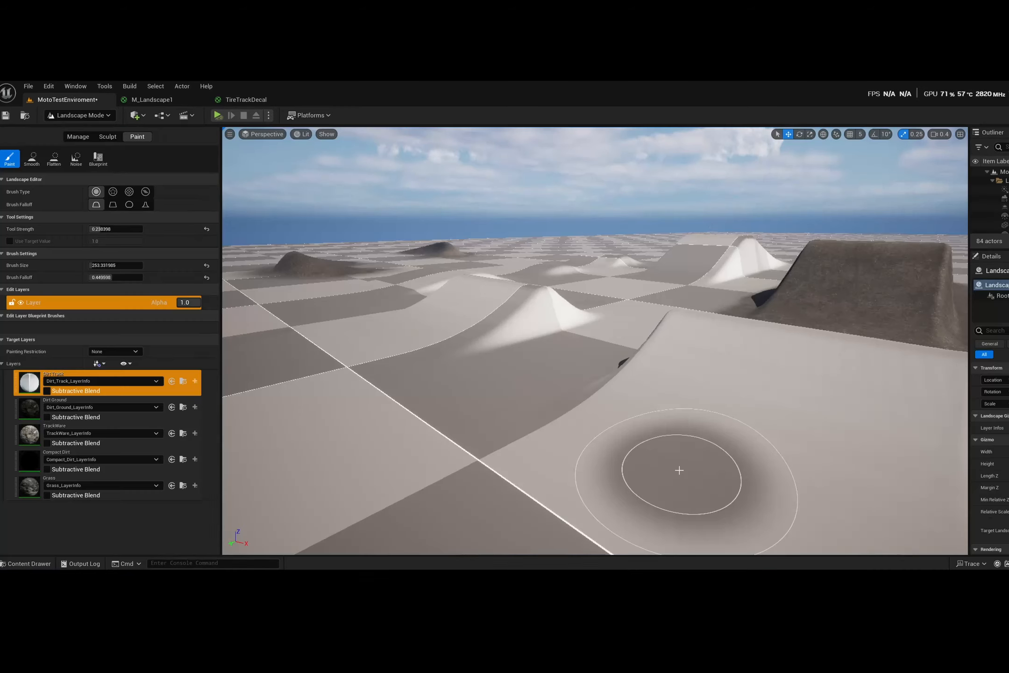
Paint the Dirt Ground layer over the small jump, covering its faces, crest and surrounding ground.
mouse_move(617, 448)
right_mouse_down()
mouse_move(673, 444)
mouse_move(594, 427)
mouse_move(590, 454)
mouse_move(542, 455)
mouse_move(603, 444)
mouse_move(577, 454)
right_mouse_up()
scroll(565, 455, "up", 1)
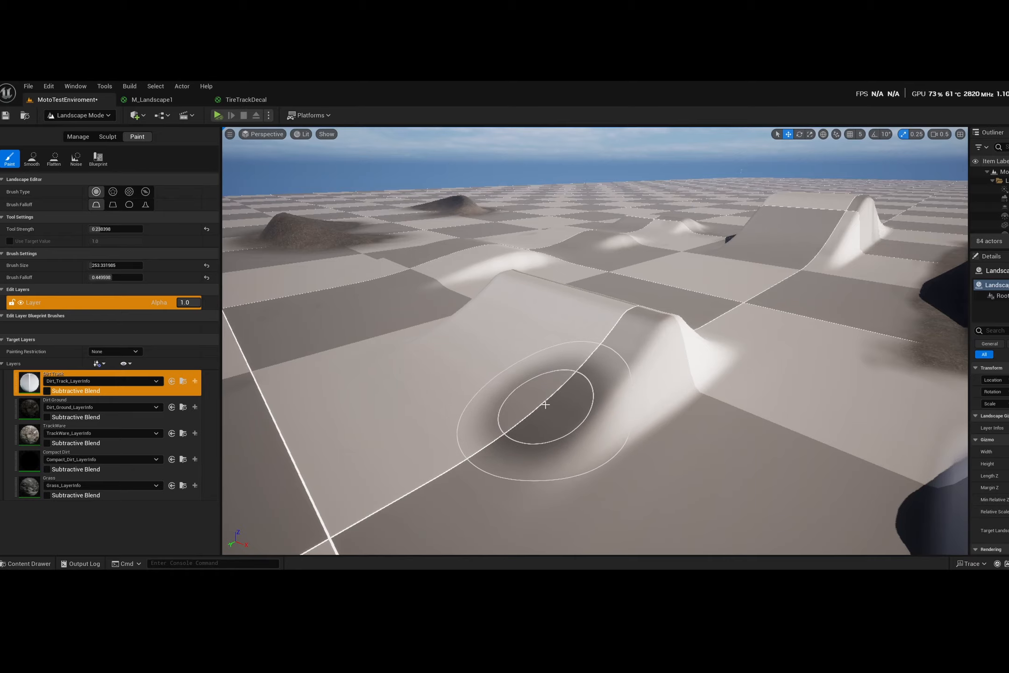
mouse_move(573, 406)
right_mouse_down()
mouse_move(701, 385)
mouse_move(598, 391)
mouse_move(561, 411)
right_mouse_up()
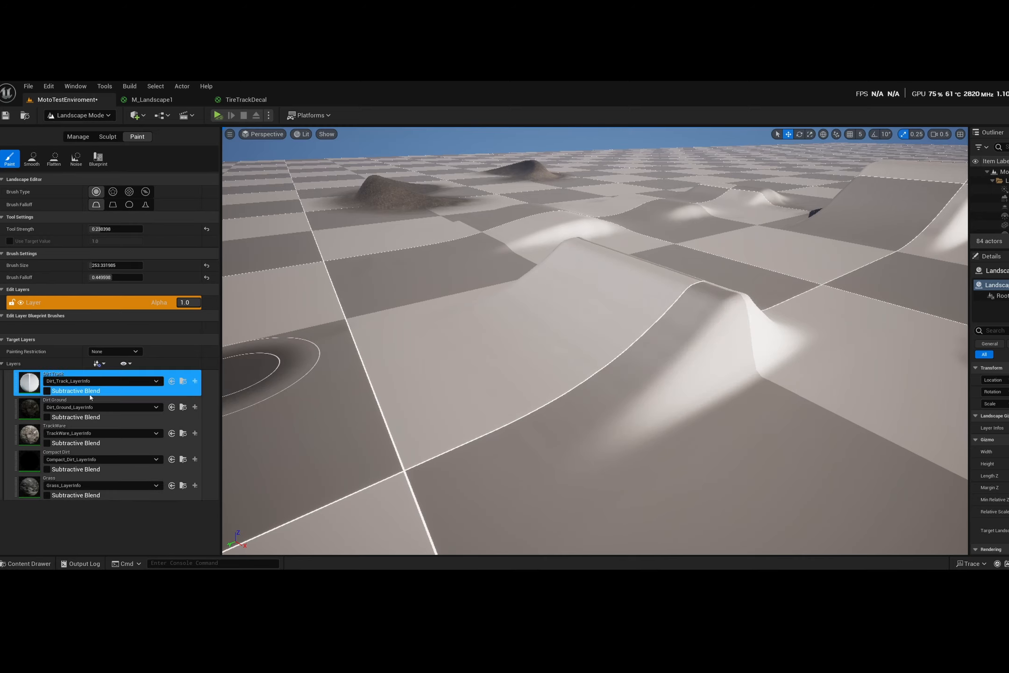
left_click(26, 411)
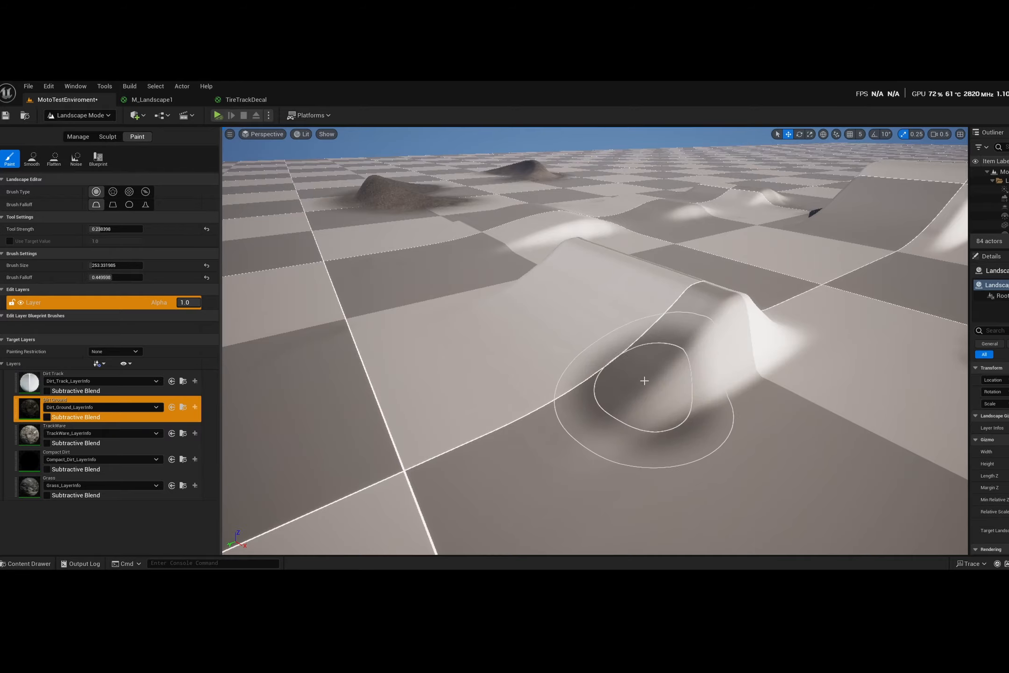
mouse_move(644, 383)
left_mouse_down()
mouse_move(669, 354)
mouse_move(745, 324)
left_mouse_up()
mouse_move(524, 303)
left_mouse_down()
mouse_move(512, 329)
mouse_move(475, 322)
mouse_move(468, 361)
mouse_move(500, 395)
mouse_move(628, 383)
mouse_move(590, 410)
mouse_move(654, 322)
mouse_move(556, 260)
left_mouse_up()
mouse_move(556, 260)
right_mouse_down()
mouse_move(532, 260)
mouse_move(568, 276)
mouse_move(448, 315)
right_mouse_up()
scroll(556, 260, "up", 3)
mouse_move(565, 360)
left_mouse_down()
mouse_move(545, 397)
mouse_move(576, 428)
mouse_move(737, 361)
mouse_move(673, 316)
left_mouse_up()
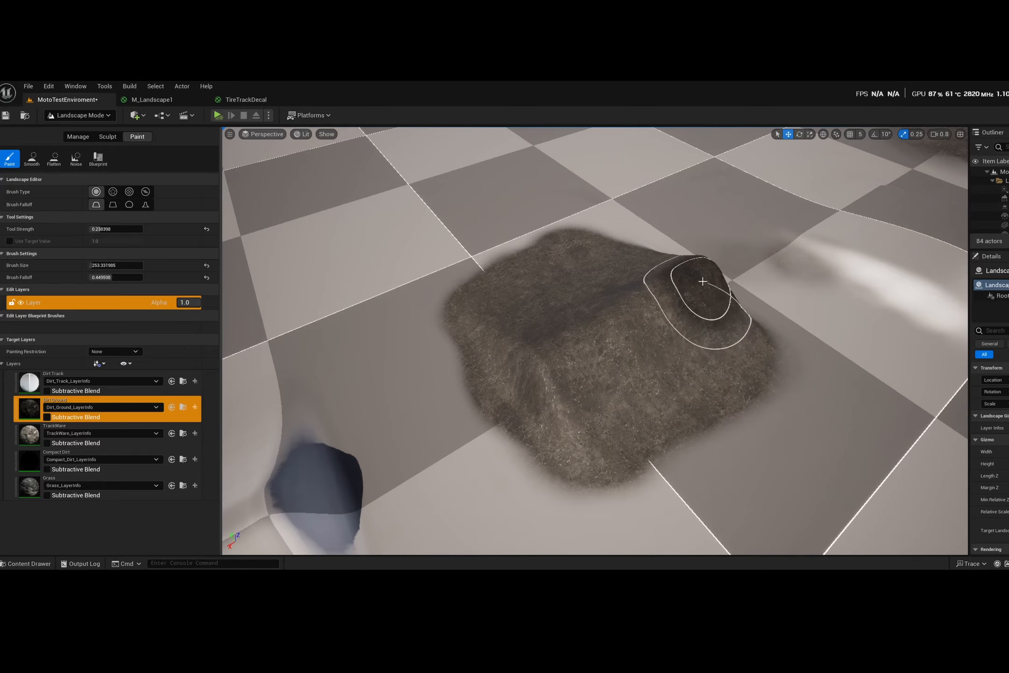
right_click_drag(703, 282, 757, 286)
mouse_move(619, 372)
right_mouse_down()
mouse_move(608, 369)
mouse_move(619, 371)
right_mouse_up()
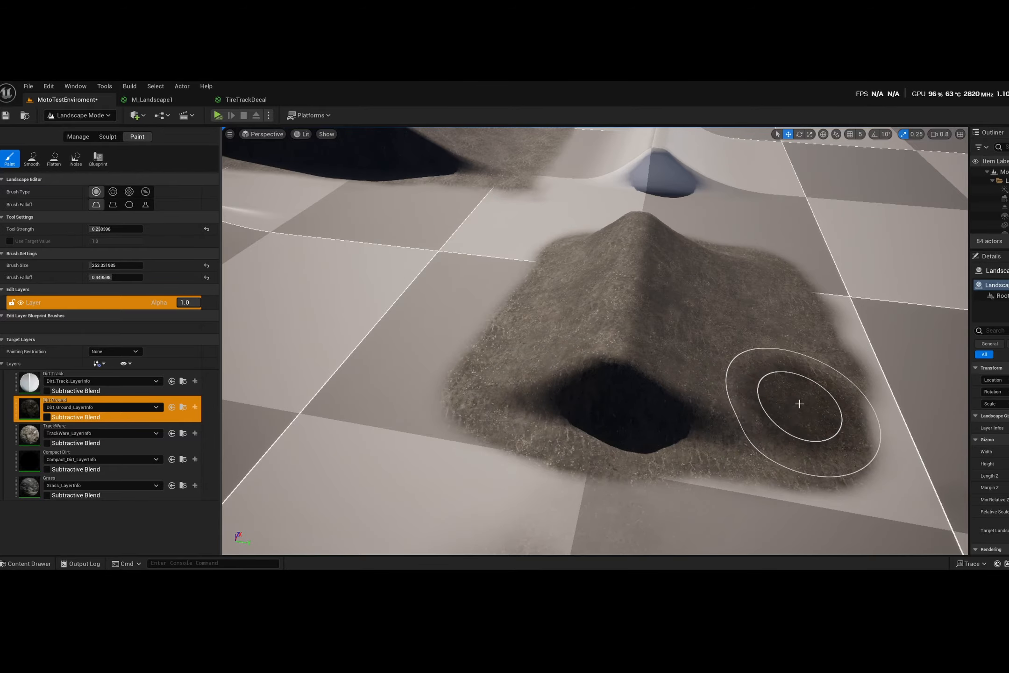
mouse_move(797, 435)
right_mouse_down()
mouse_move(776, 429)
mouse_move(790, 419)
right_mouse_up()
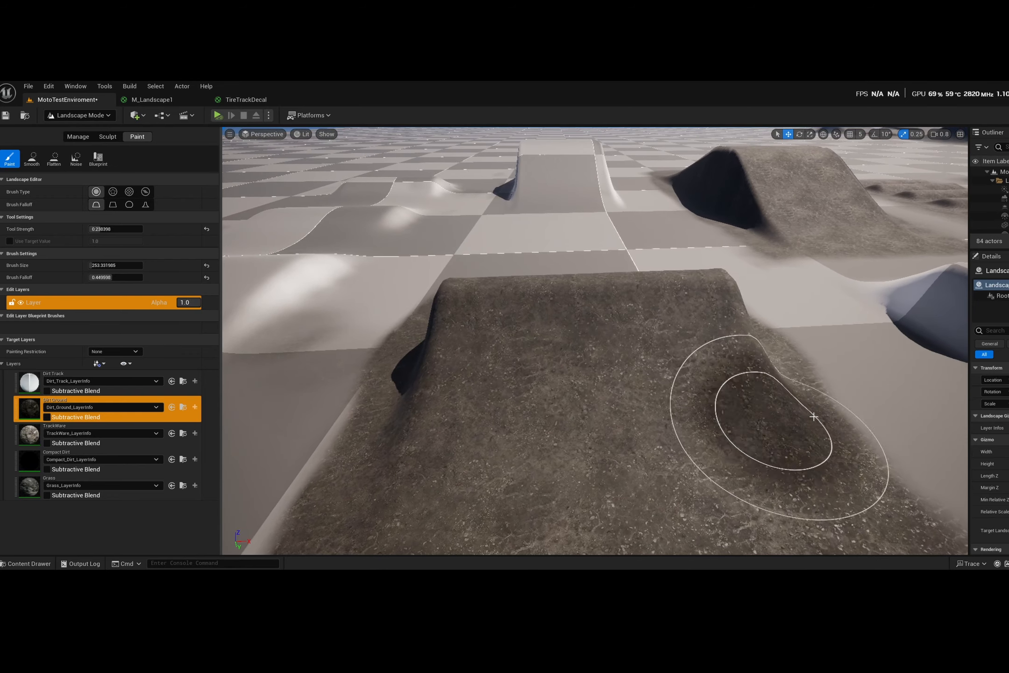
Lower the paint tool strength to about 0.11 and paint the TrackWare layer over the dirt-covered jump.
left_click(178, 416)
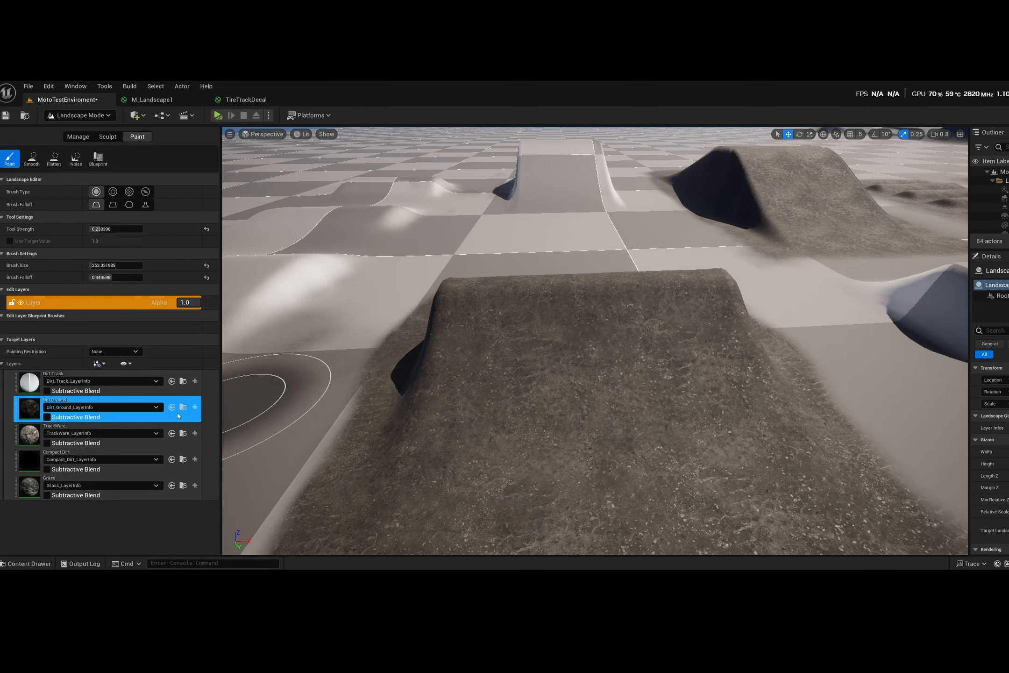
left_click(68, 431)
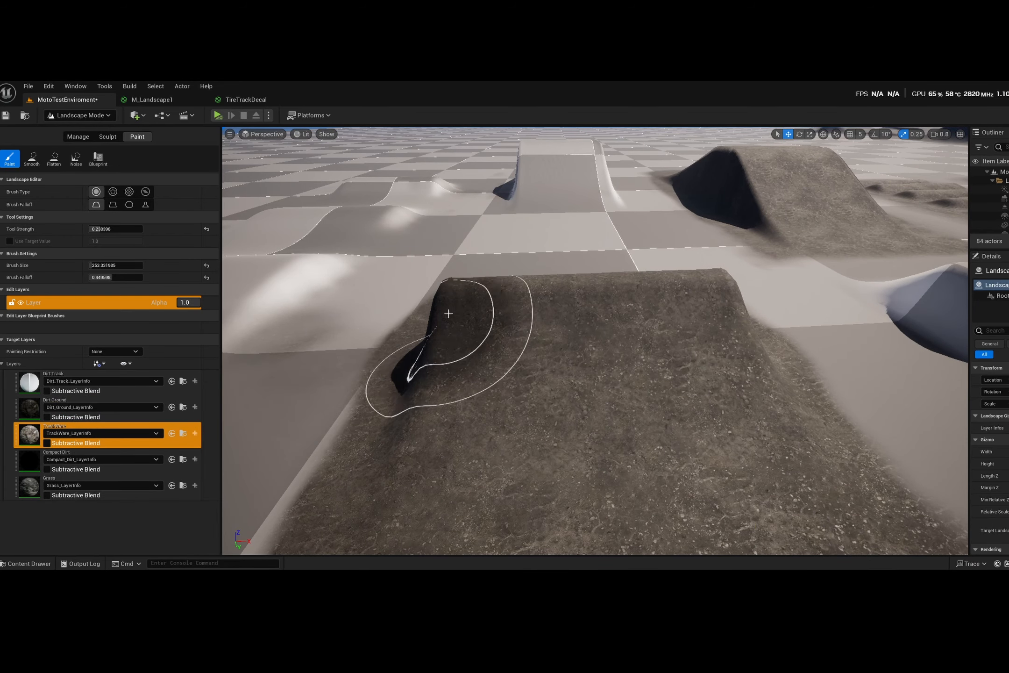
mouse_move(788, 349)
right_mouse_down()
mouse_move(841, 344)
mouse_move(767, 374)
right_mouse_up()
left_click_drag(103, 229, 96, 229)
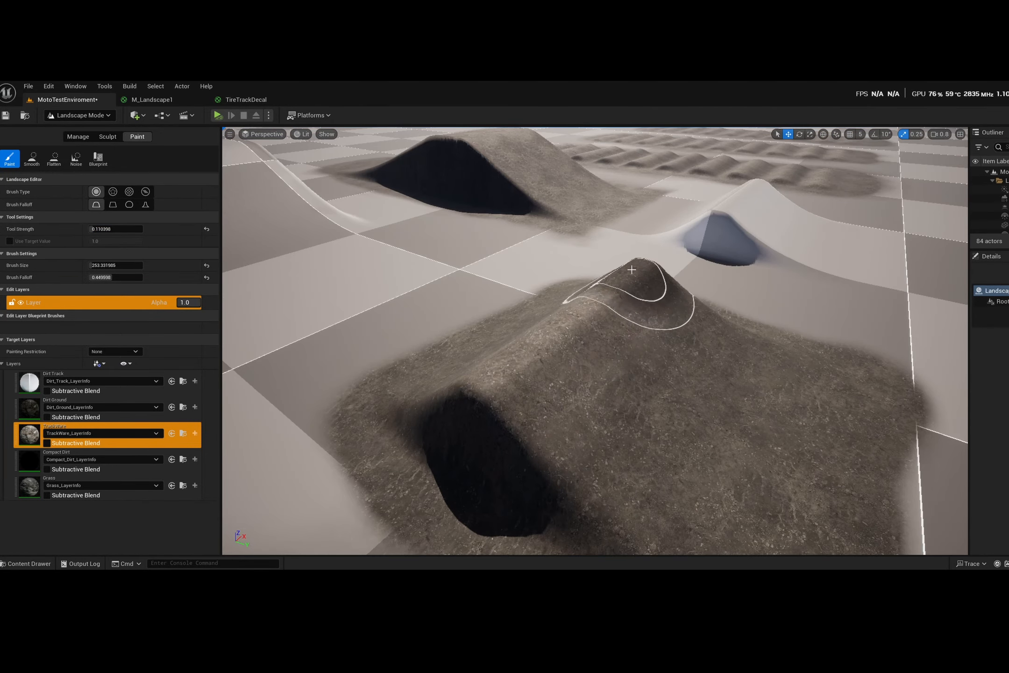
mouse_move(604, 351)
right_mouse_down()
mouse_move(588, 346)
mouse_move(584, 322)
mouse_move(589, 355)
mouse_move(696, 314)
right_mouse_up()
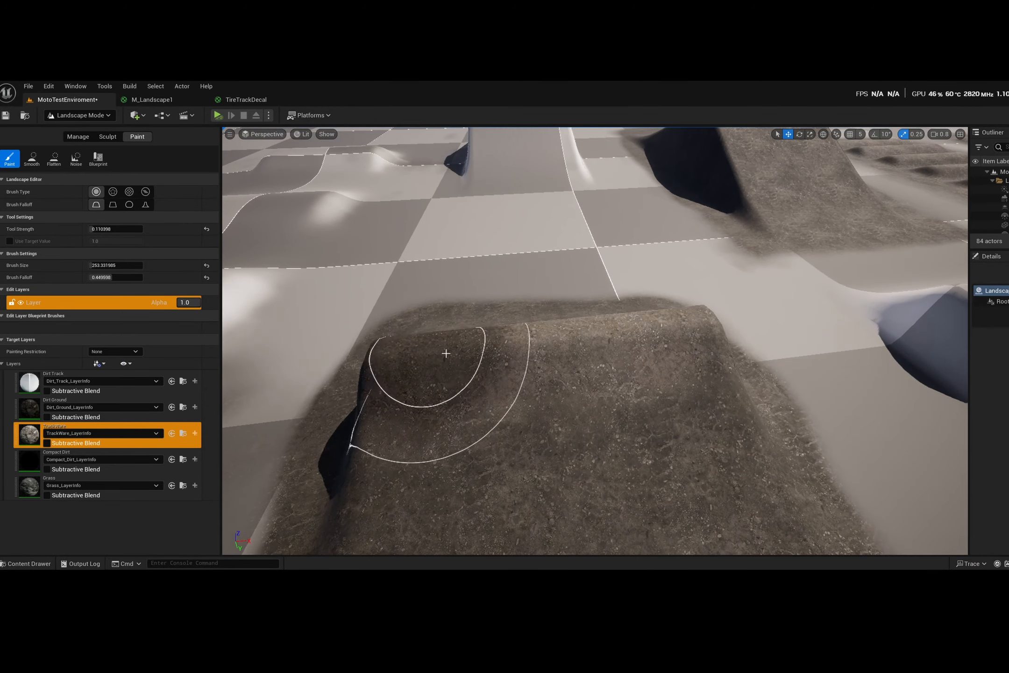
mouse_move(653, 428)
right_mouse_down()
mouse_move(635, 412)
mouse_move(531, 418)
right_mouse_up()
mouse_move(633, 345)
right_mouse_down()
mouse_move(612, 344)
mouse_move(633, 345)
right_mouse_up()
left_click_drag(655, 326, 662, 317)
mouse_move(665, 416)
right_mouse_down()
mouse_move(617, 378)
mouse_move(537, 395)
right_mouse_up()
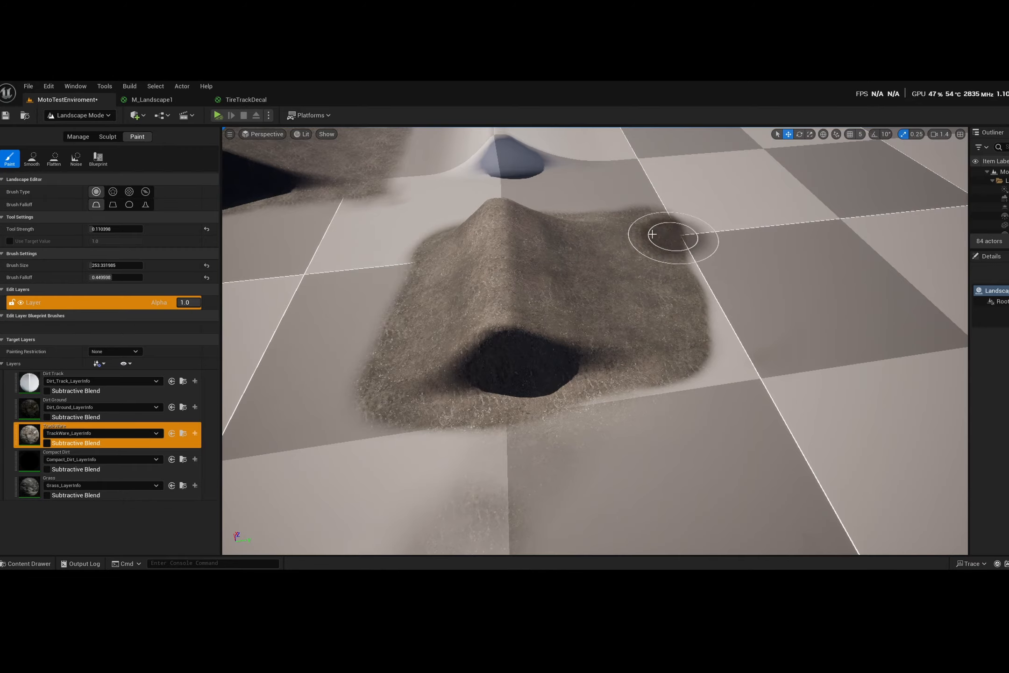
mouse_move(686, 252)
right_mouse_down()
mouse_move(729, 198)
mouse_move(519, 238)
mouse_move(526, 282)
right_mouse_up()
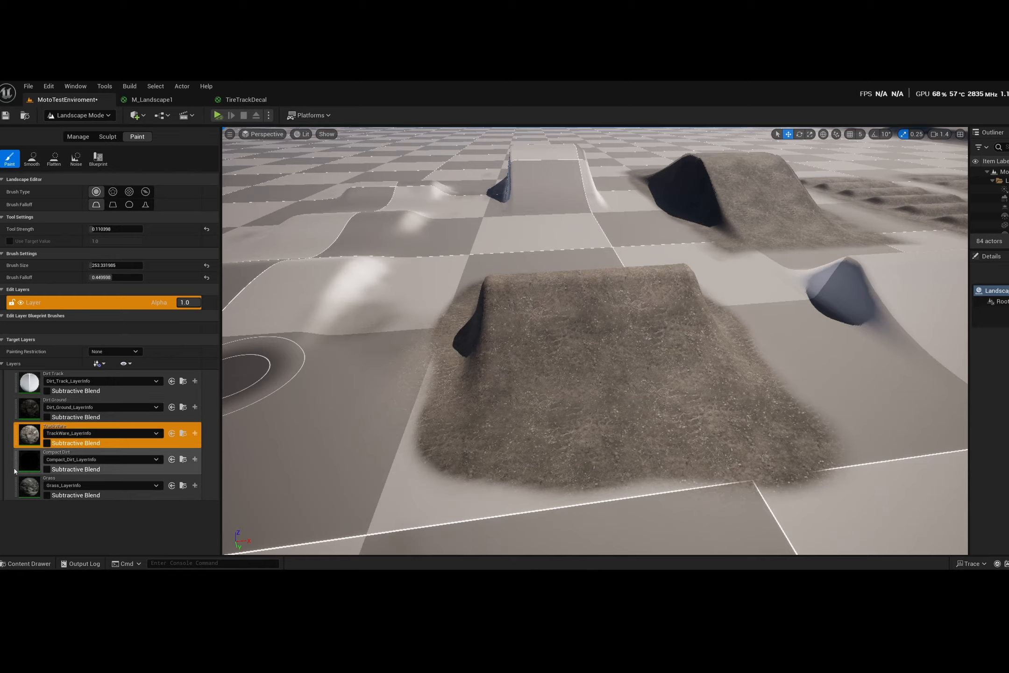
Paint dark Compact Dirt ruts up the jump face with a brush size of about 161, softening them with the TrackWare layer.
left_click(121, 469)
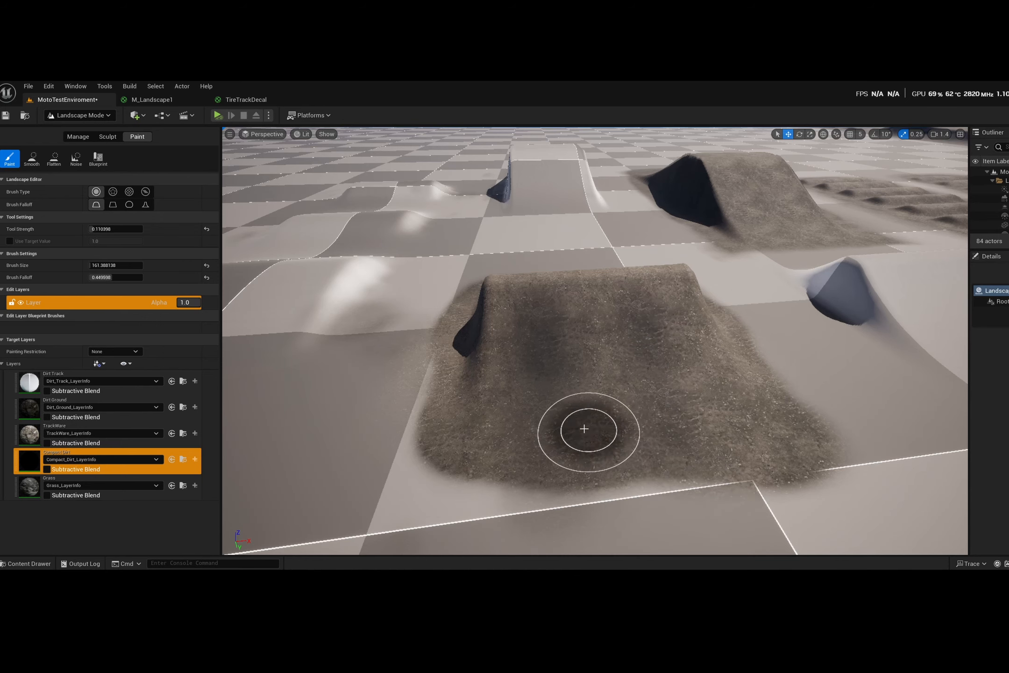
left_click(34, 446)
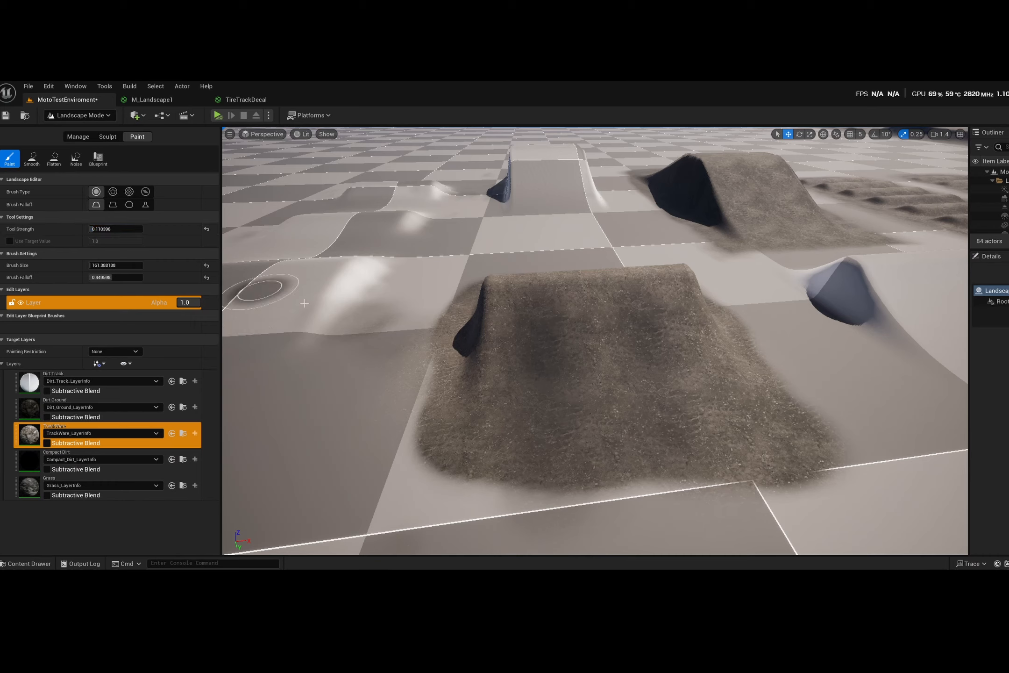
mouse_move(593, 316)
left_mouse_down()
mouse_move(628, 375)
mouse_move(586, 321)
left_mouse_up()
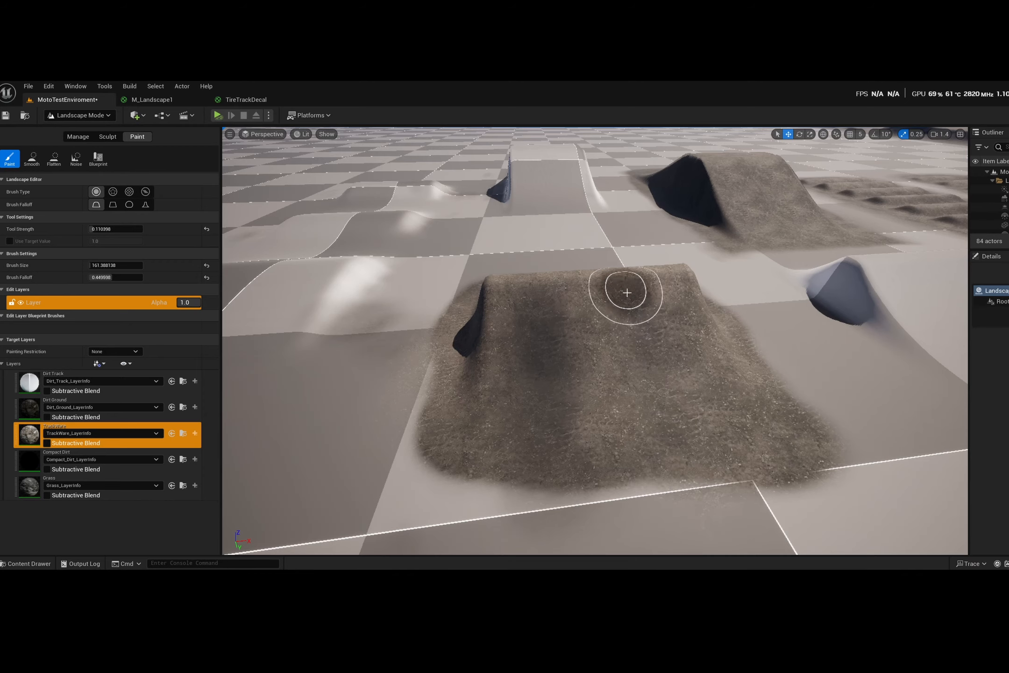
left_click(28, 470)
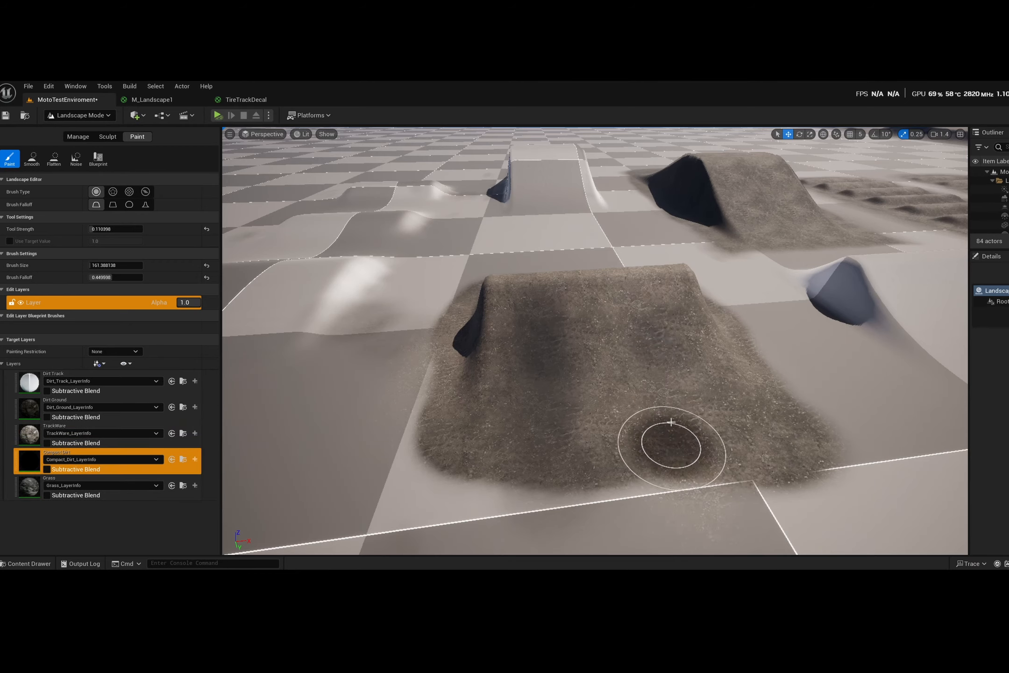
Place the Decal_Test material on the jump face as a tire-track decal and select the decal in Selection mode.
key("ctrl+space")
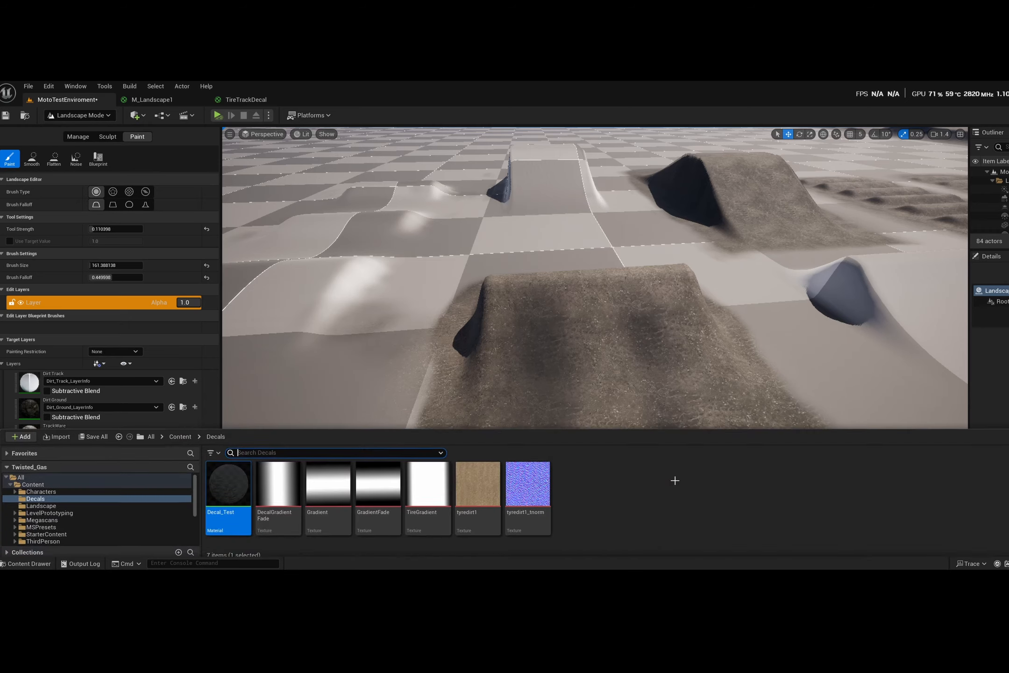
mouse_move(229, 486)
left_mouse_down()
mouse_move(295, 472)
mouse_move(585, 360)
mouse_move(541, 344)
mouse_move(551, 331)
left_mouse_up()
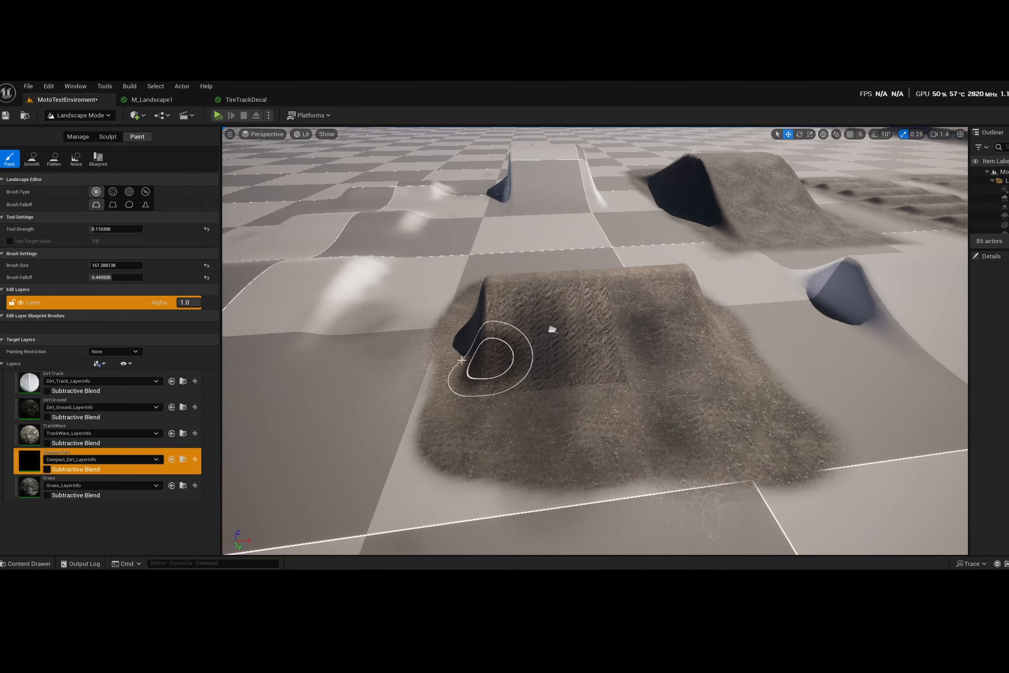
left_click(78, 115)
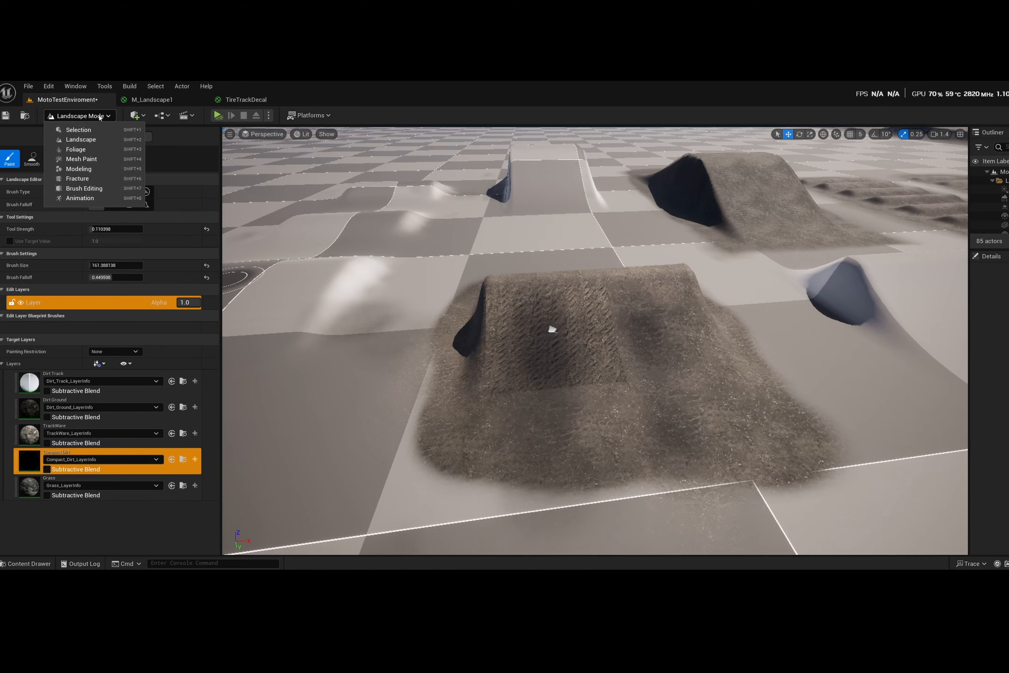
left_click(80, 132)
left_click(426, 326)
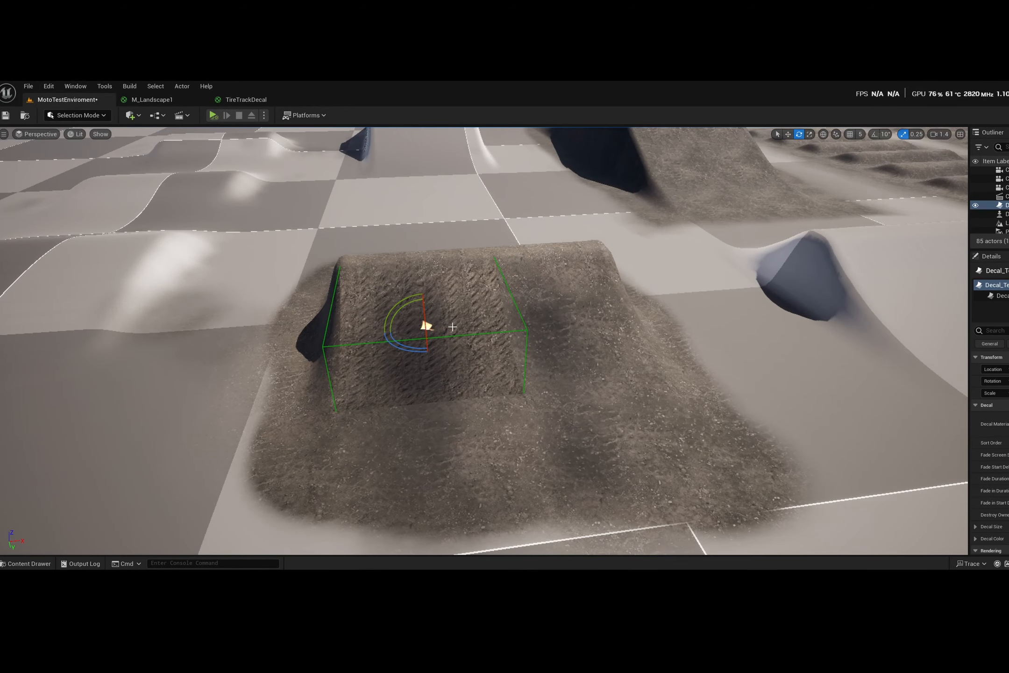
Enlarge the tire-track decal and reposition it so it covers the full width and slope of the small jump's face.
left_click_drag(449, 332, 486, 324)
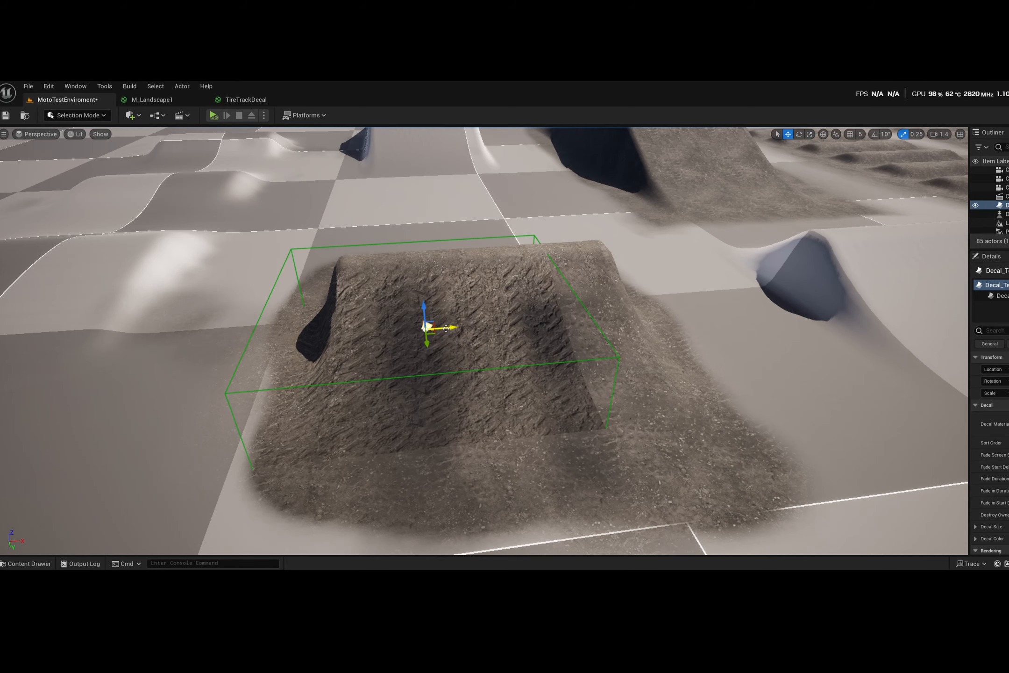
left_click_drag(494, 326, 492, 374)
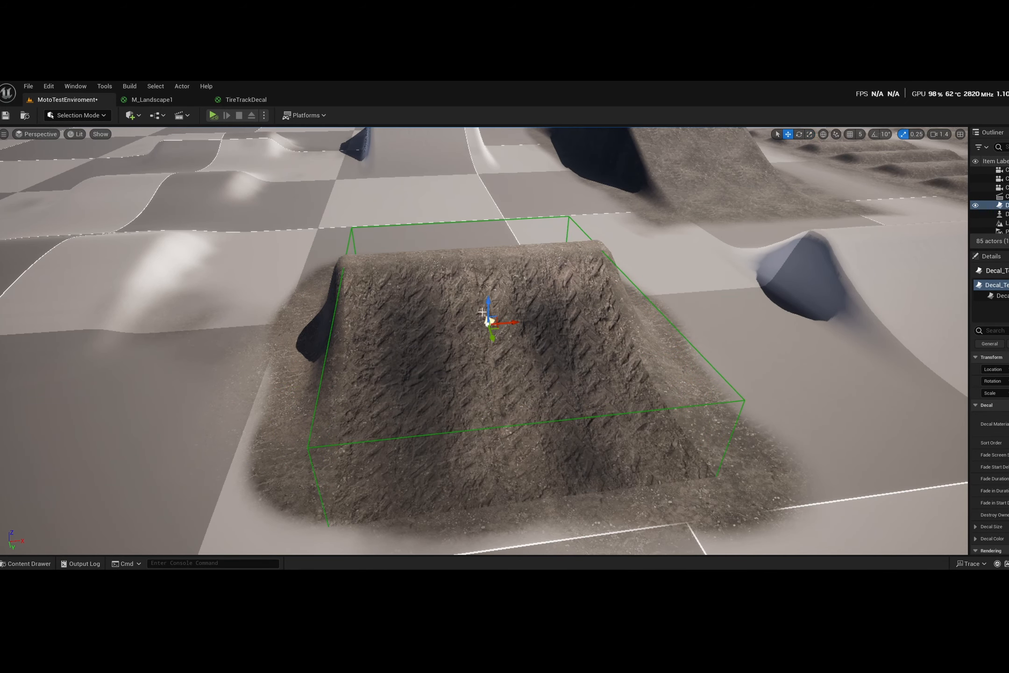
left_click(740, 332)
Examine the finished track sections and the tire-track decals placed on the ruts of the jump faces.
right_click_drag(710, 355, 491, 365)
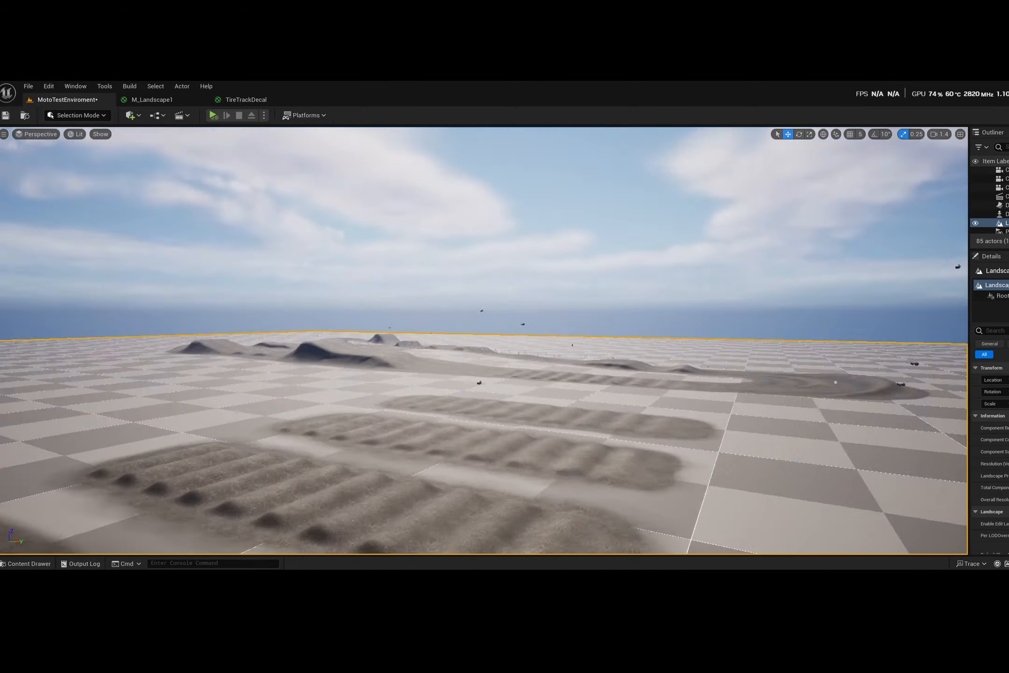
right_click_drag(491, 365, 439, 364)
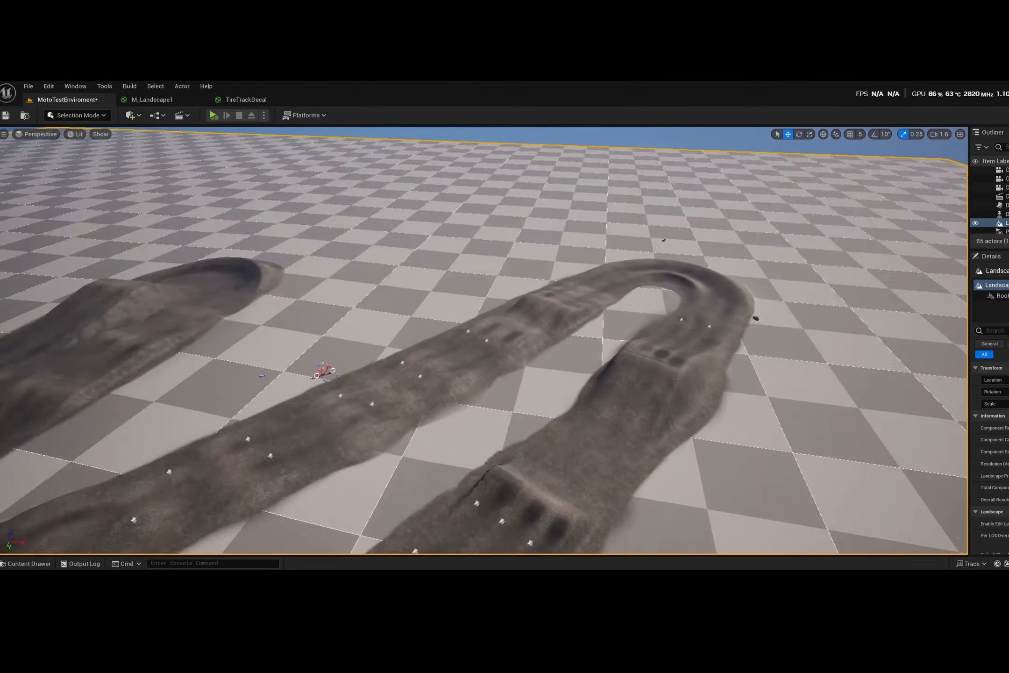
right_click_drag(467, 365, 530, 373)
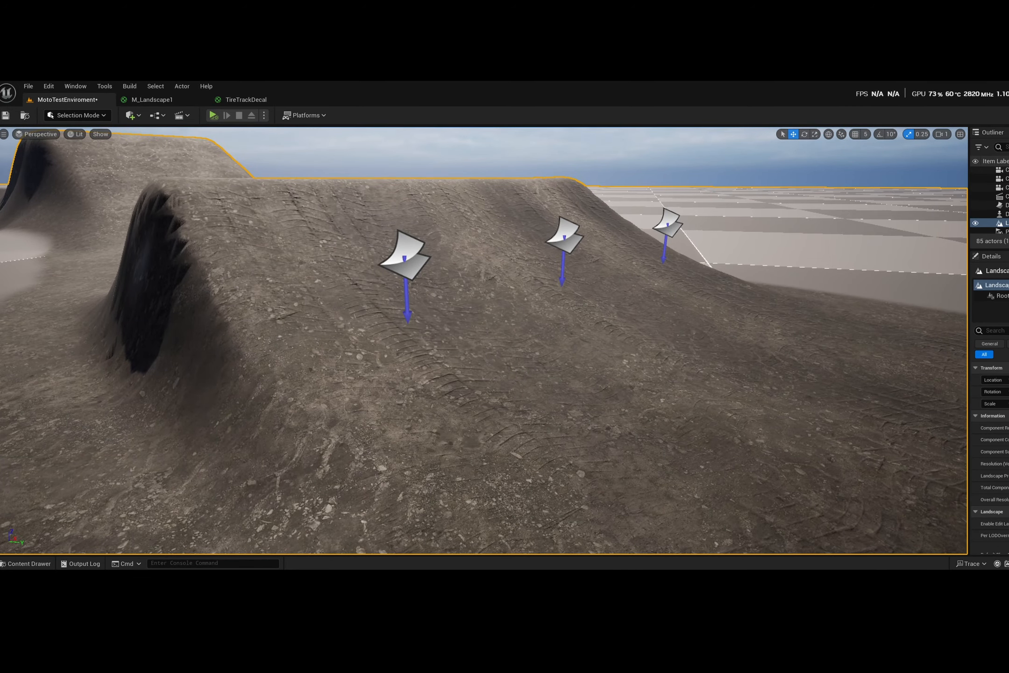
right_click_drag(530, 373, 319, 398)
right_click_drag(624, 319, 700, 311)
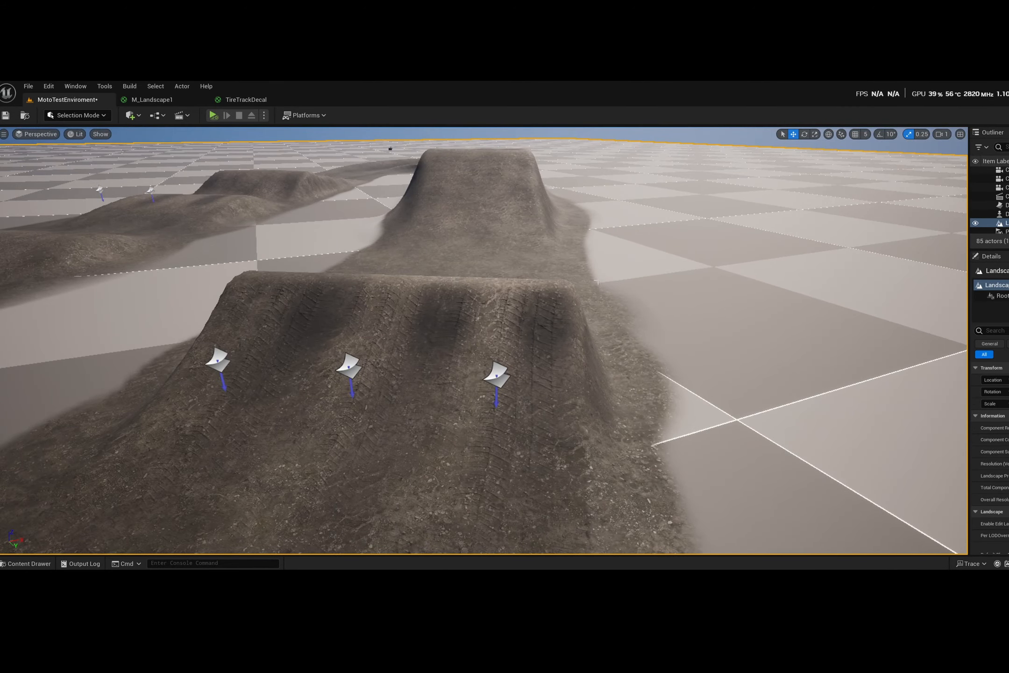
right_click_drag(598, 282, 300, 179)
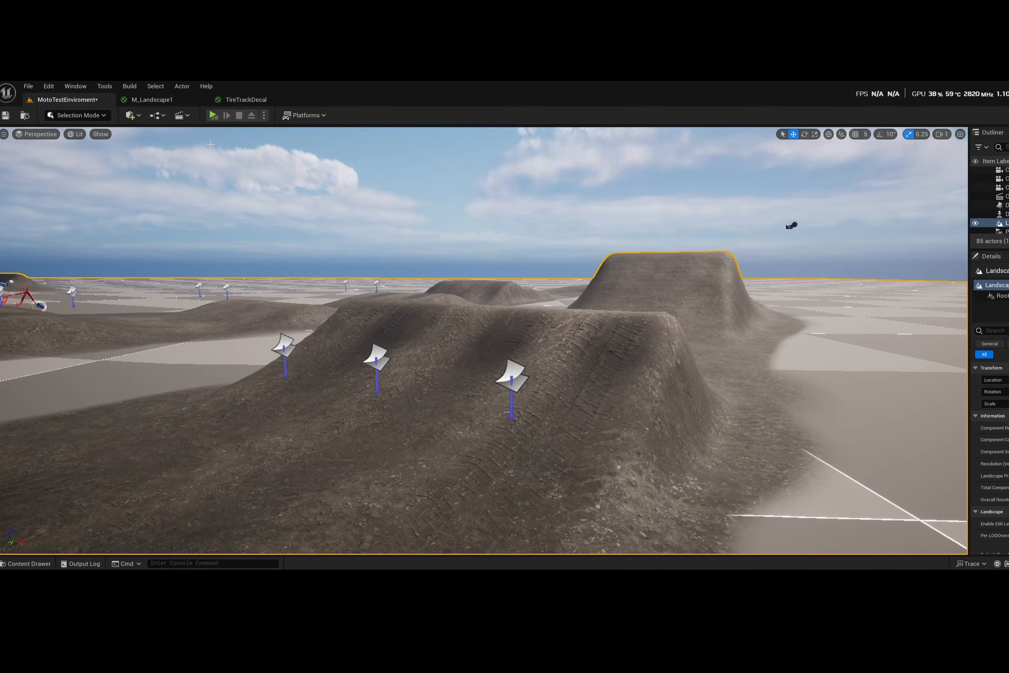
Examine the M_Landscape1 material graph, from the Landscape Layer Blend node back through its layer groups to the Primary and Secondary Grid nodes.
left_click(154, 101)
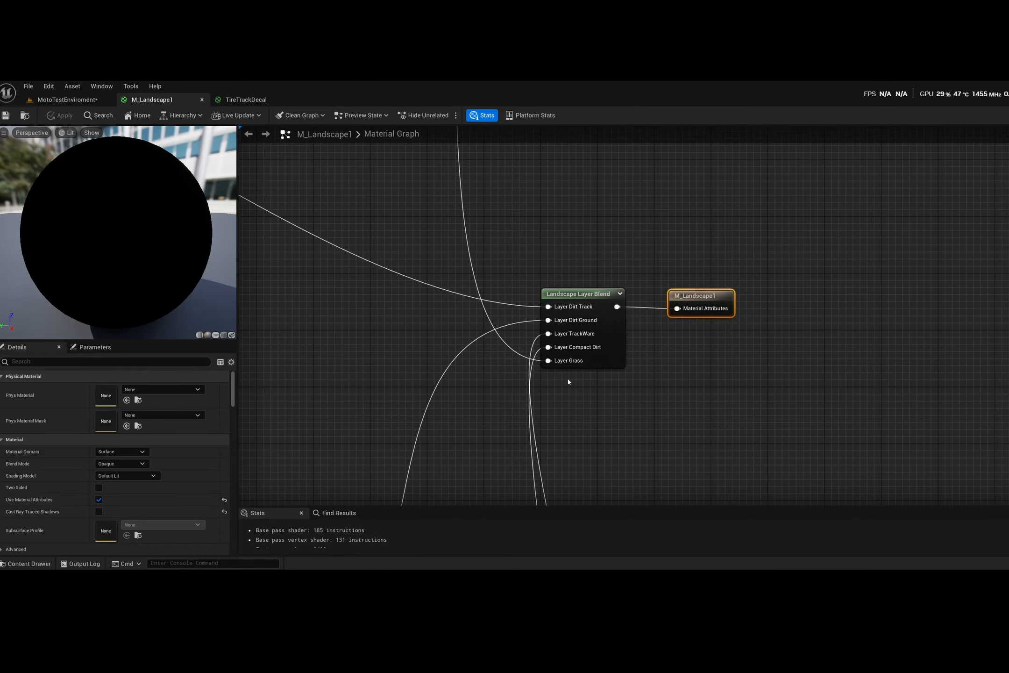
scroll(568, 382, "down", 5)
right_click_drag(489, 371, 663, 303)
scroll(676, 342, "down", 1)
scroll(660, 304, "down", 1)
scroll(679, 297, "down", 1)
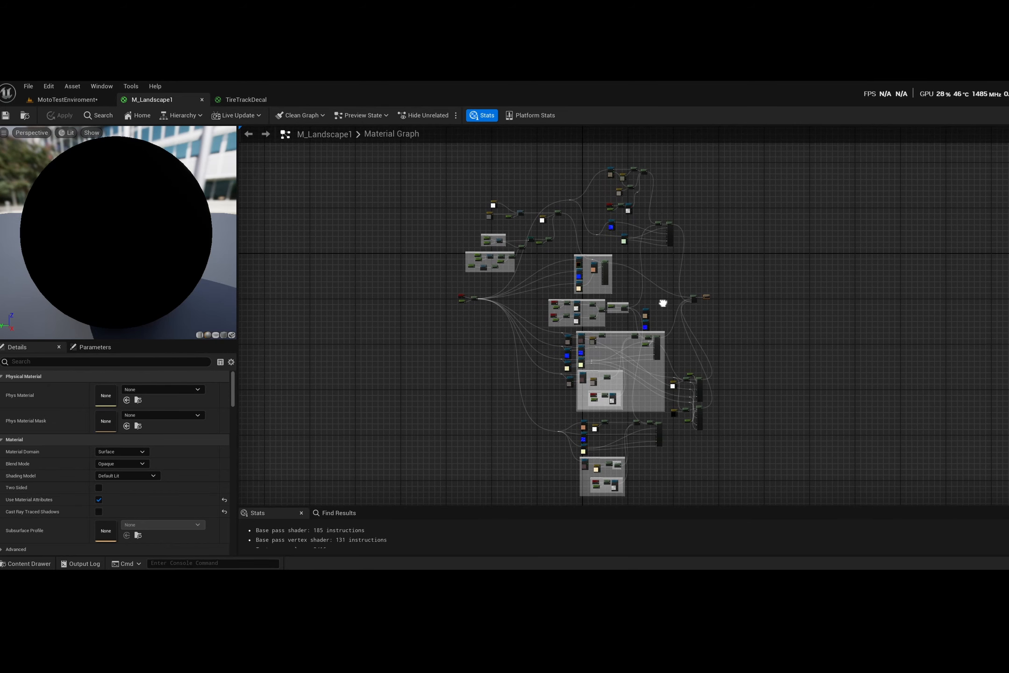
scroll(668, 302, "up", 2)
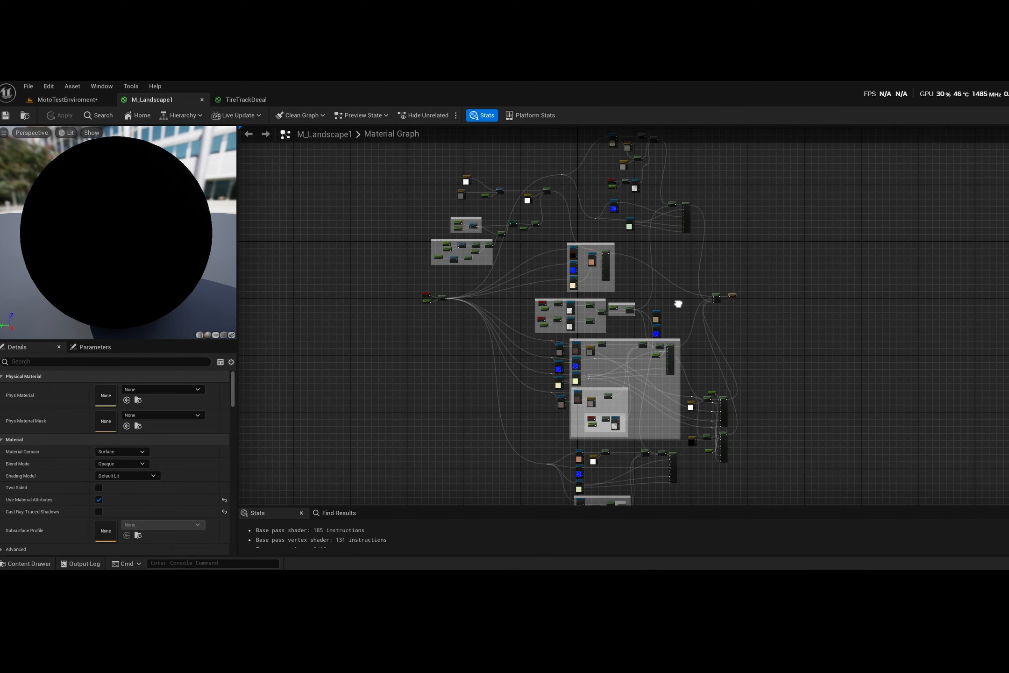
right_click_drag(672, 298, 661, 321)
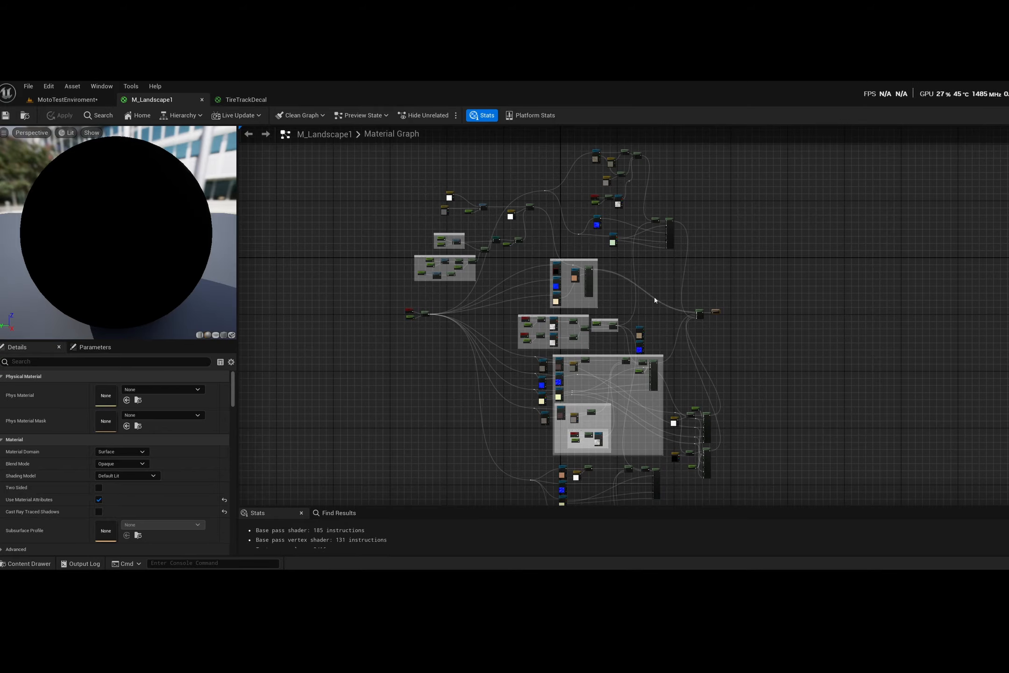
scroll(561, 216, "up", 5)
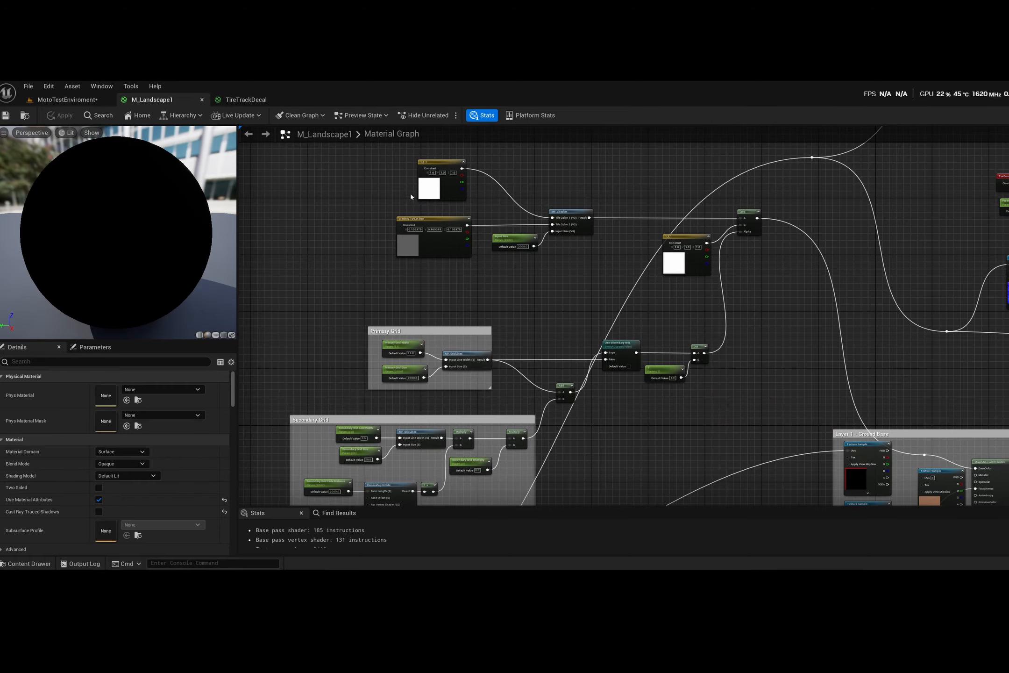
Compare the M_Landscape1 graph with the landscape in the level, inspecting the wider track and the decals on a jump face.
left_click(58, 99)
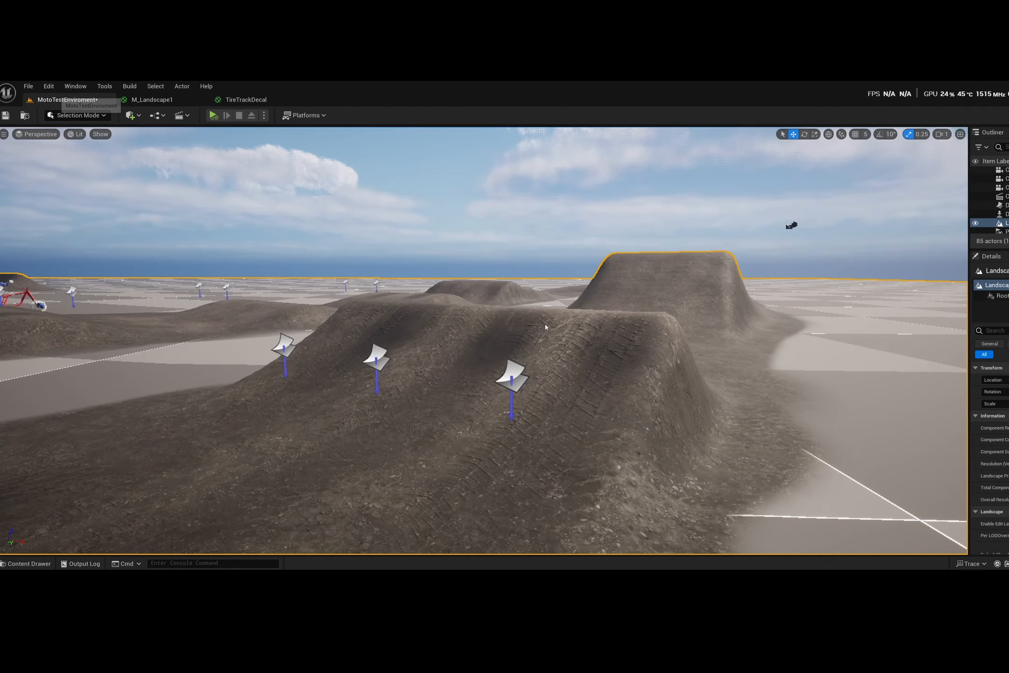
right_click(536, 337)
right_click_drag(537, 337, 411, 348)
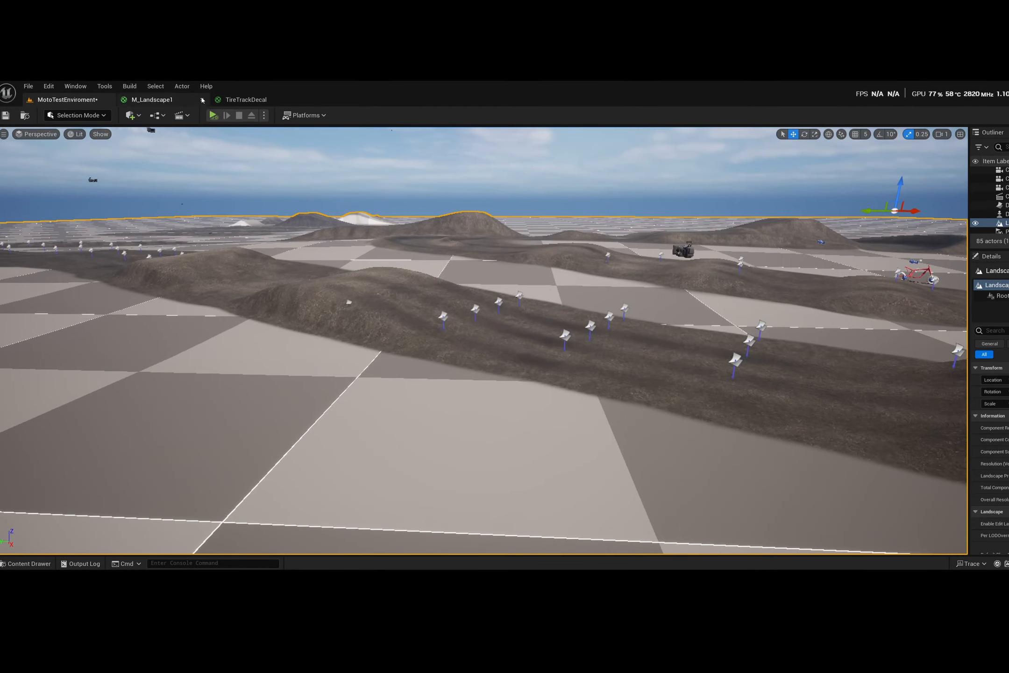
left_click(152, 99)
scroll(697, 388, "up", 1)
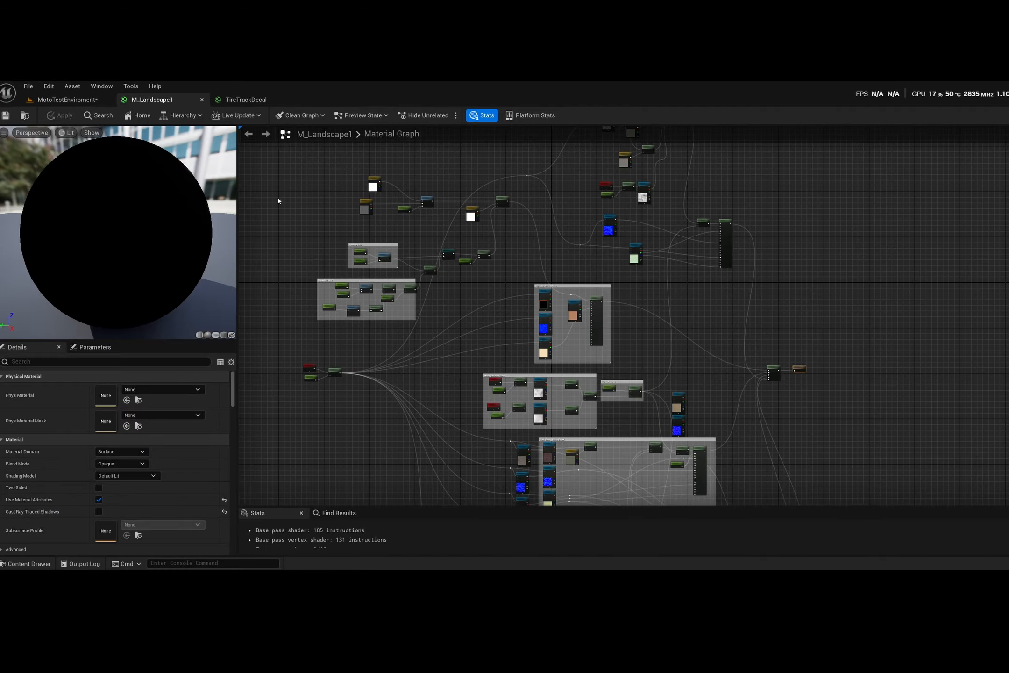
left_click(84, 102)
right_click_drag(348, 301, 227, 311)
key("e")
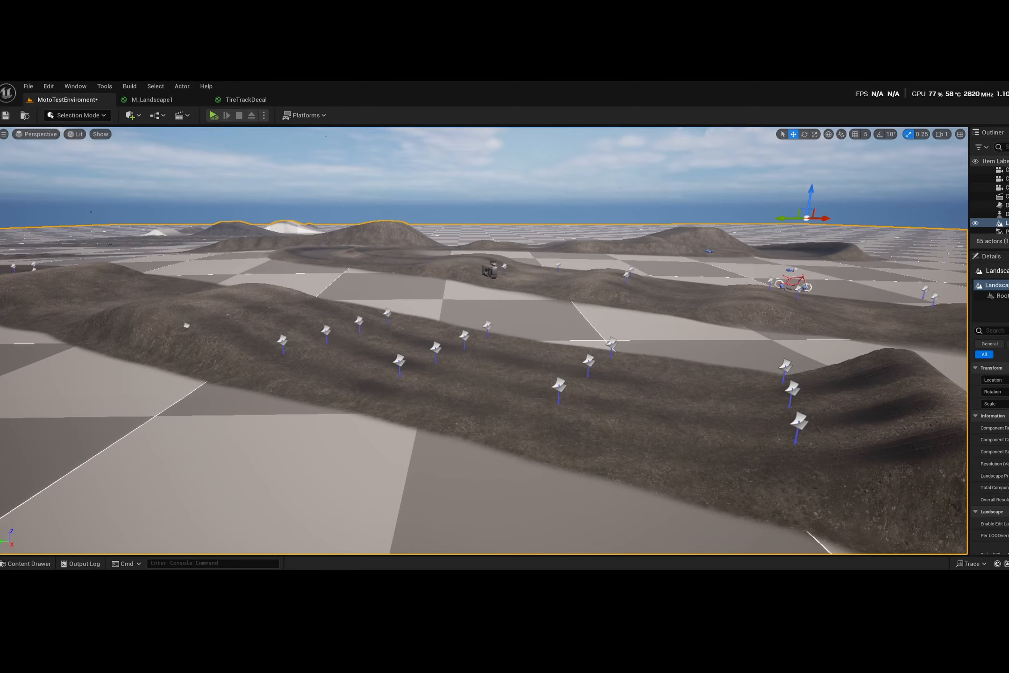
key("w")
right_click_drag(410, 253, 801, 288)
key("a")
scroll(484, 341, "down", 2)
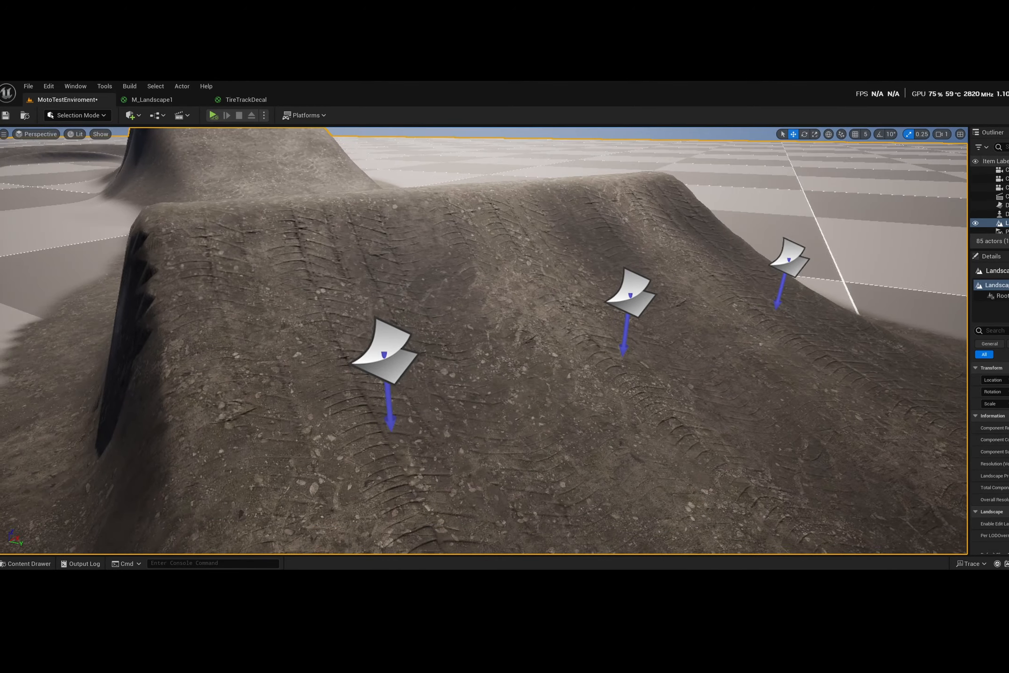